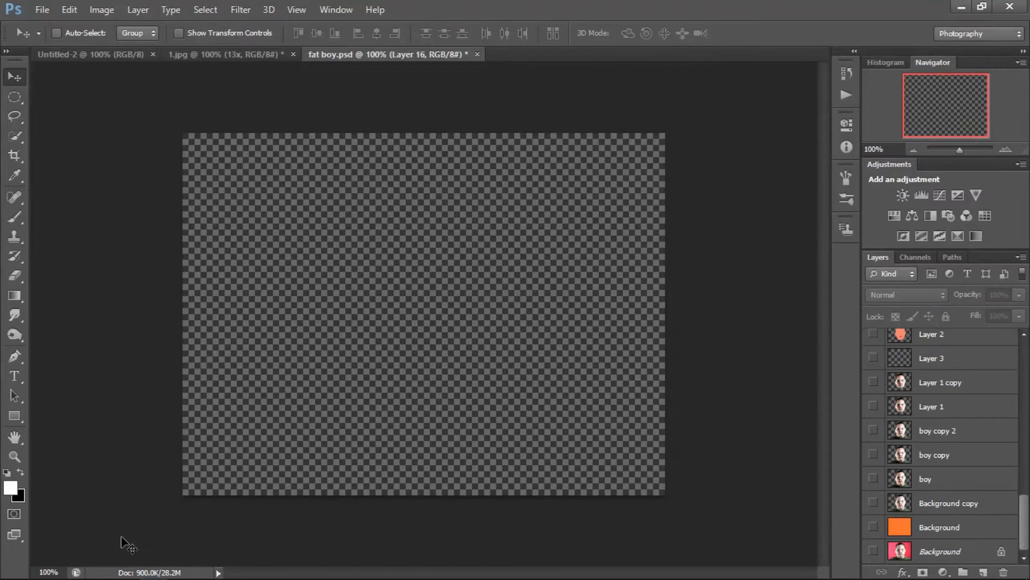
- Open the boy's portrait photo from folder 1
click(42, 10)
click(54, 42)
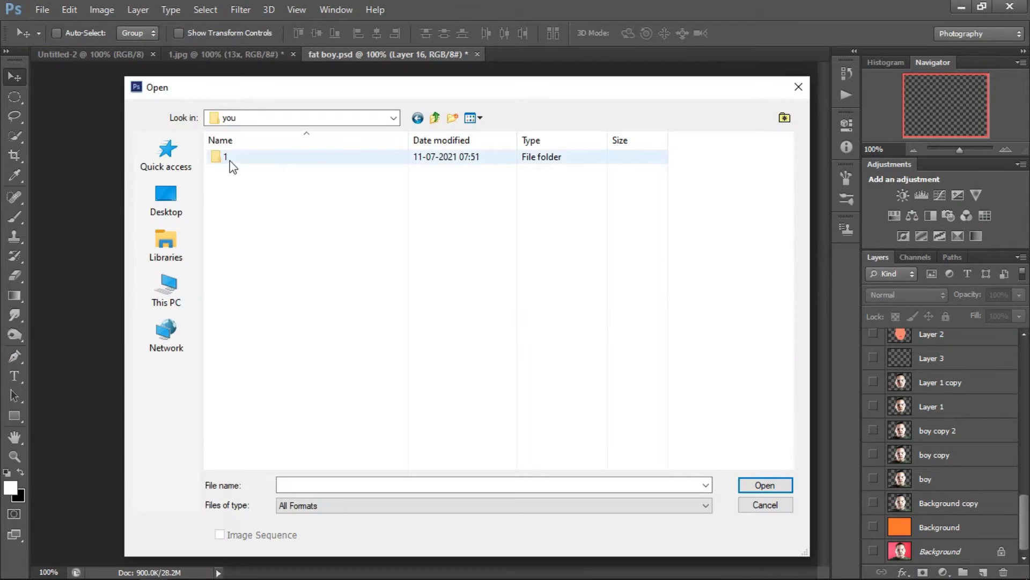
double_click(230, 160)
double_click(234, 179)
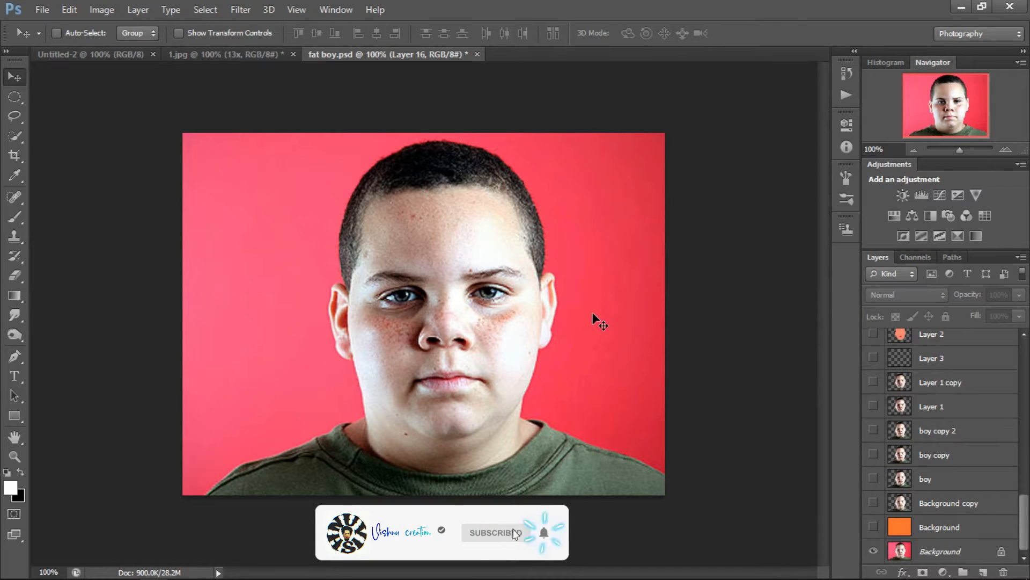
- Apply a slight Levels adjustment to the Background copy 2 layer of 1.jpg
click(252, 54)
click(117, 10)
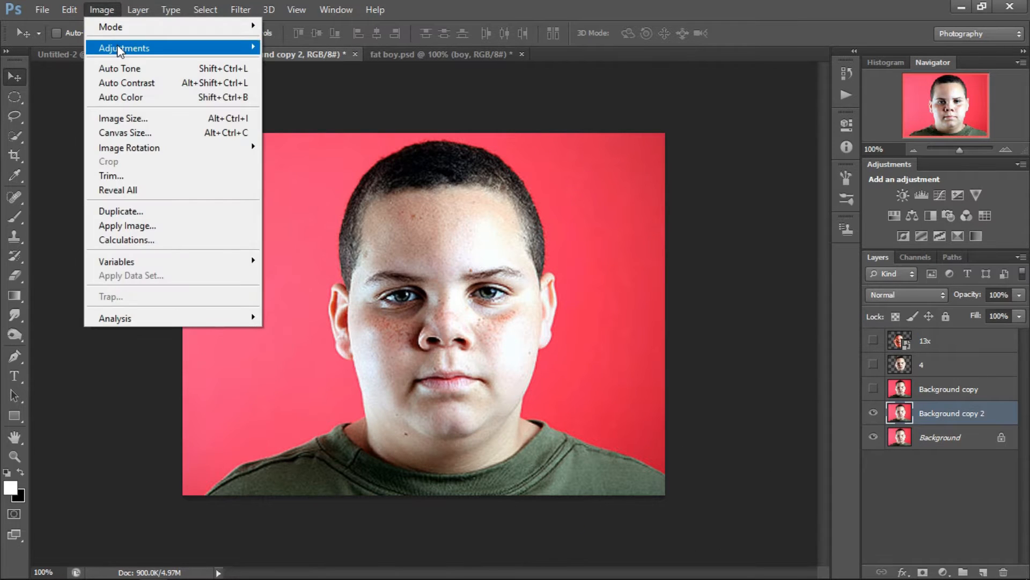
mouse_move(127, 47)
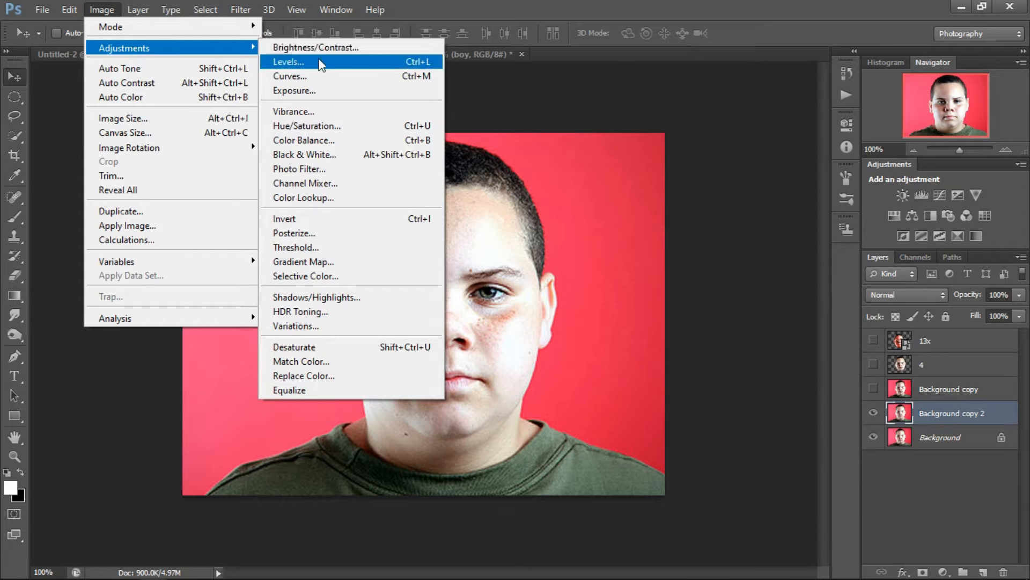
click(322, 62)
drag(696, 282, 705, 284)
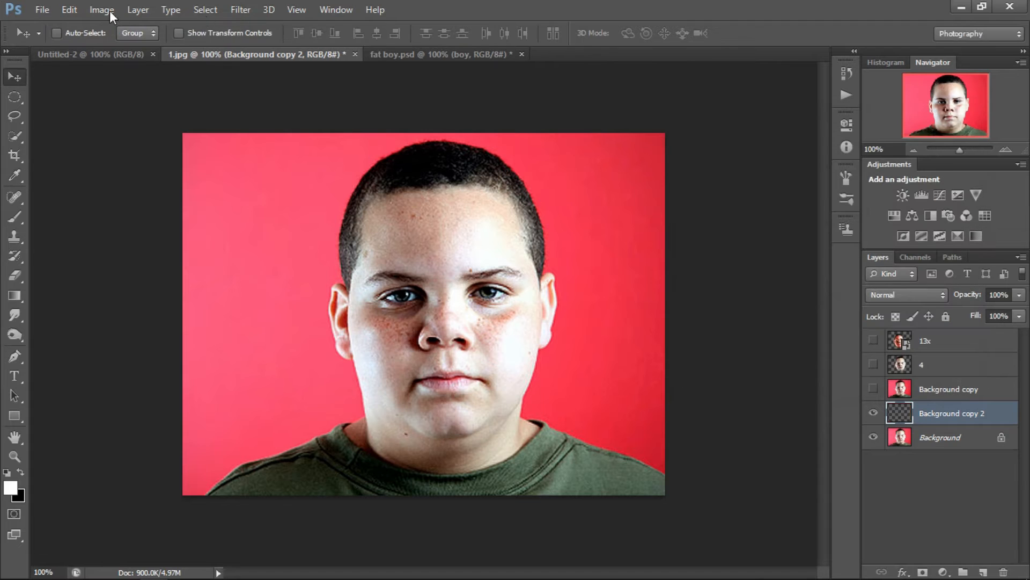
- Darken the midtones of Background copy 2 with an RGB Curves point at input 138, output 129
click(110, 11)
mouse_move(172, 45)
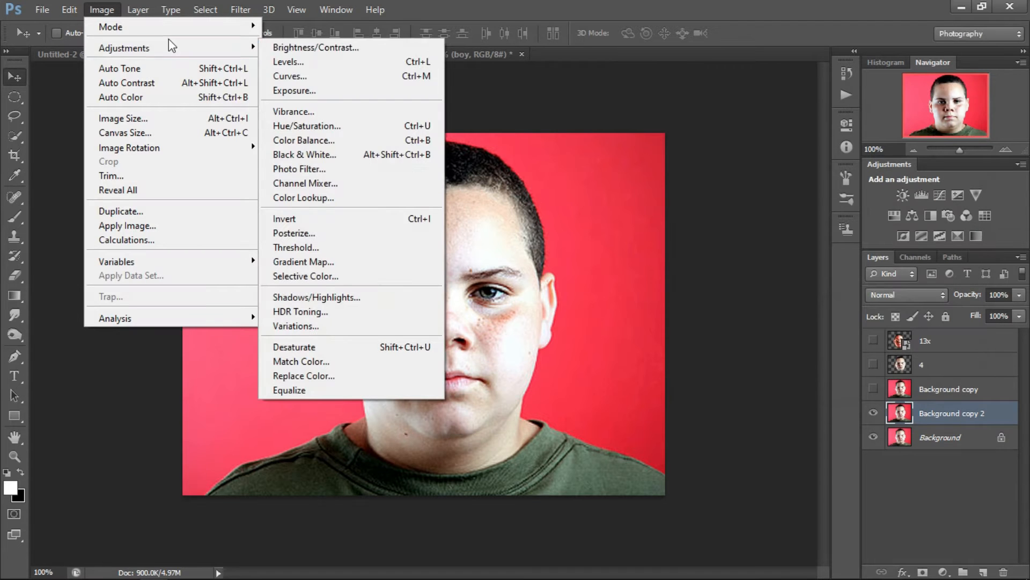
click(289, 76)
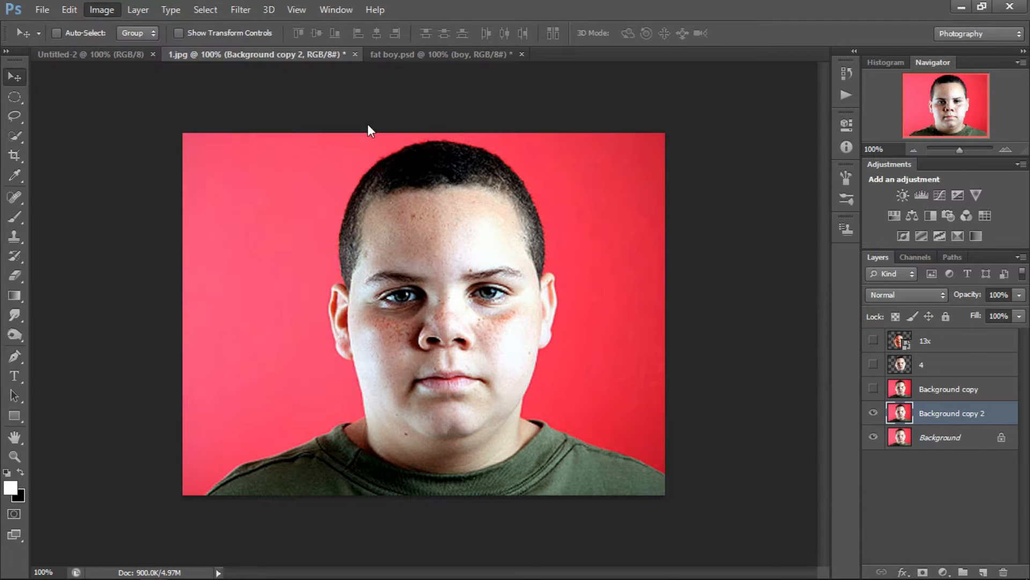
drag(765, 224, 772, 229)
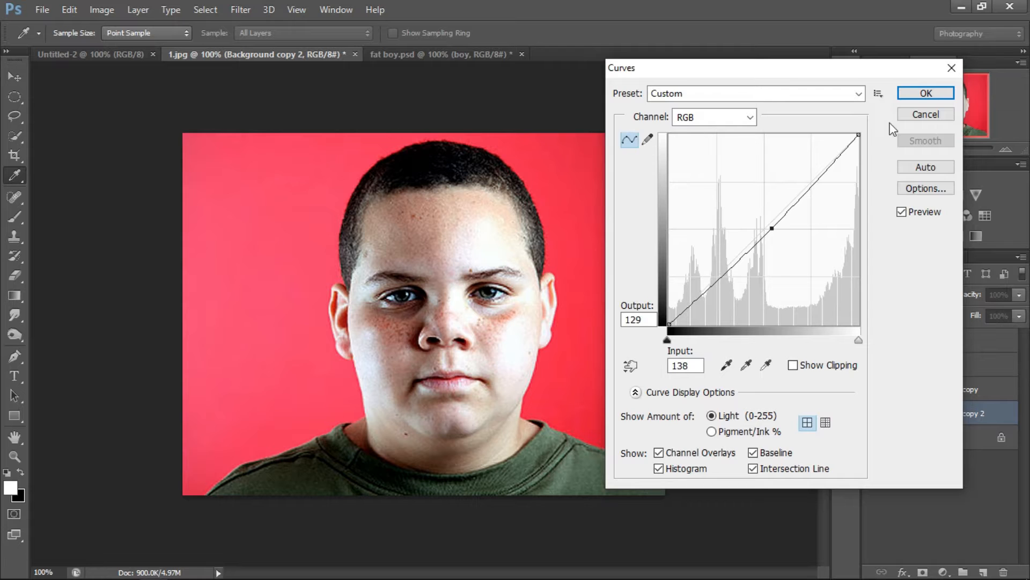
click(928, 95)
- Sharpen Background copy 2 with Unsharp Mask at amount 109%, radius 17.2 pixels and threshold 66 levels
click(240, 10)
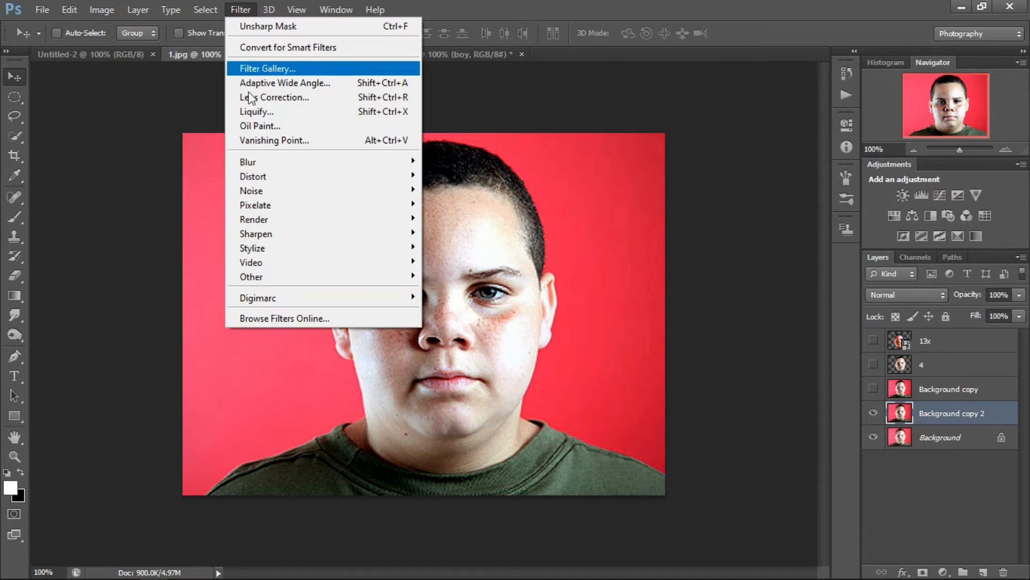
mouse_move(260, 236)
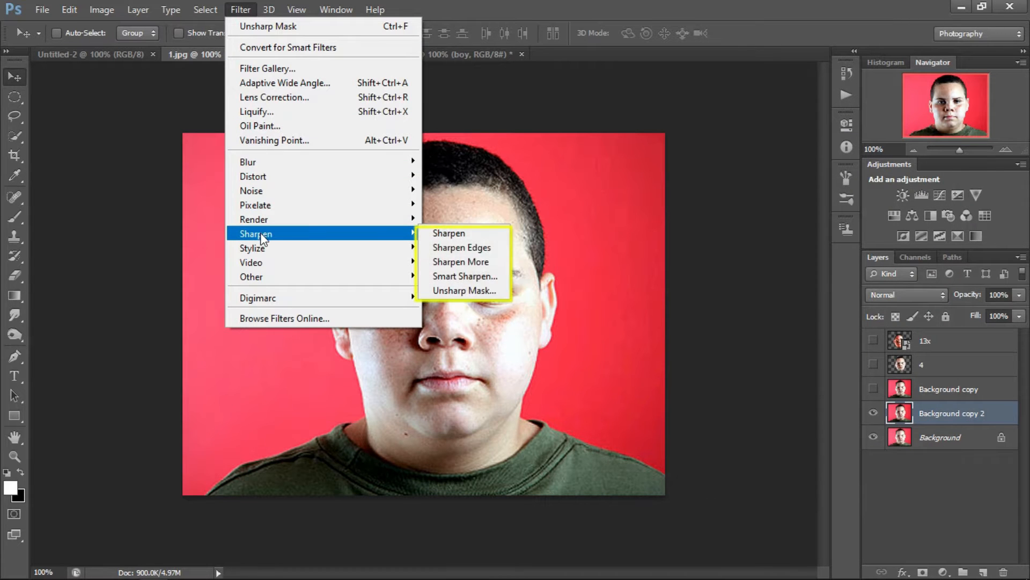
click(459, 294)
drag(193, 324, 198, 325)
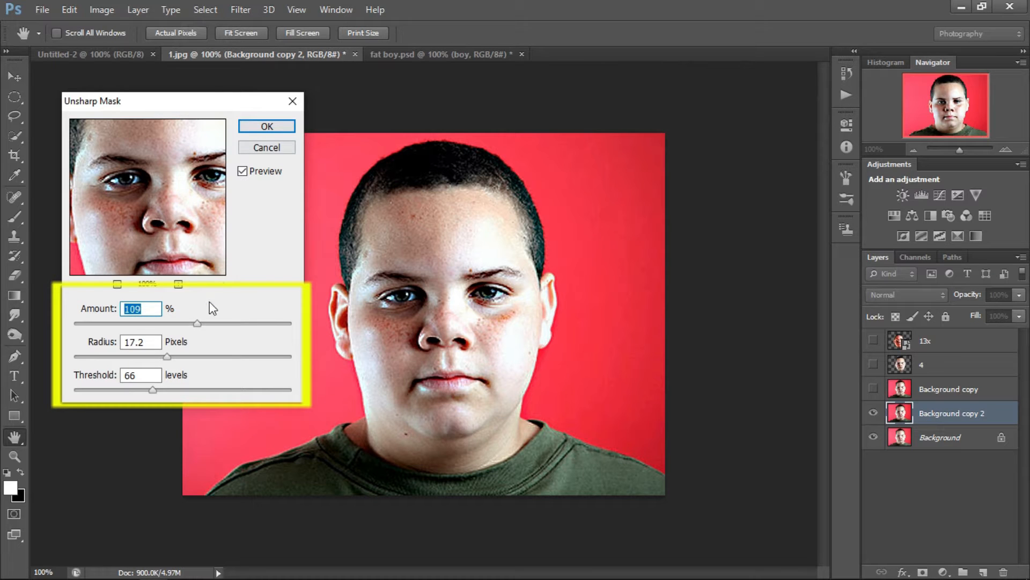
click(273, 129)
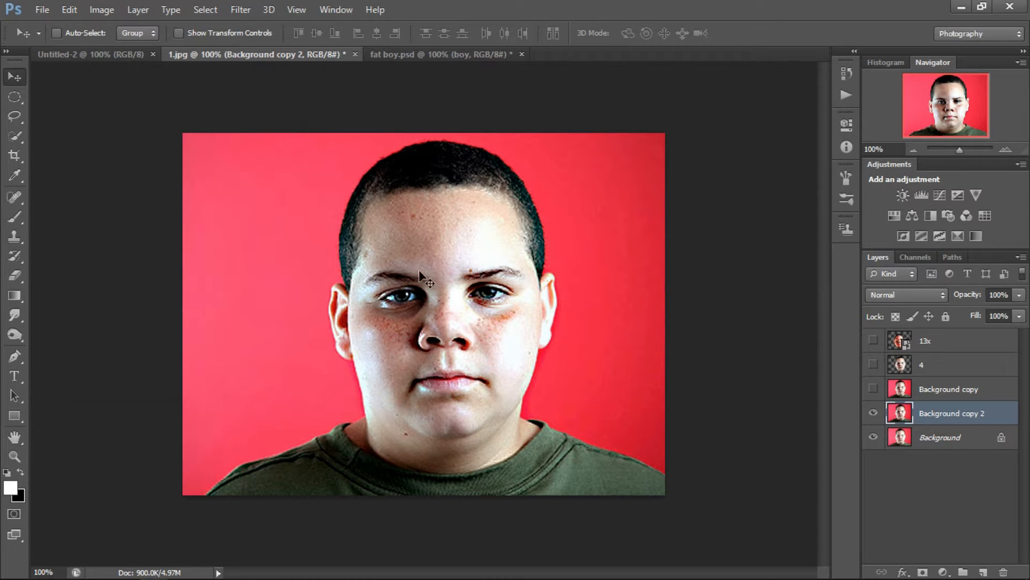
- Smooth the centre and right side of the forehead with the Smudge Tool, using a 45 px brush at 47% strength
key(r)
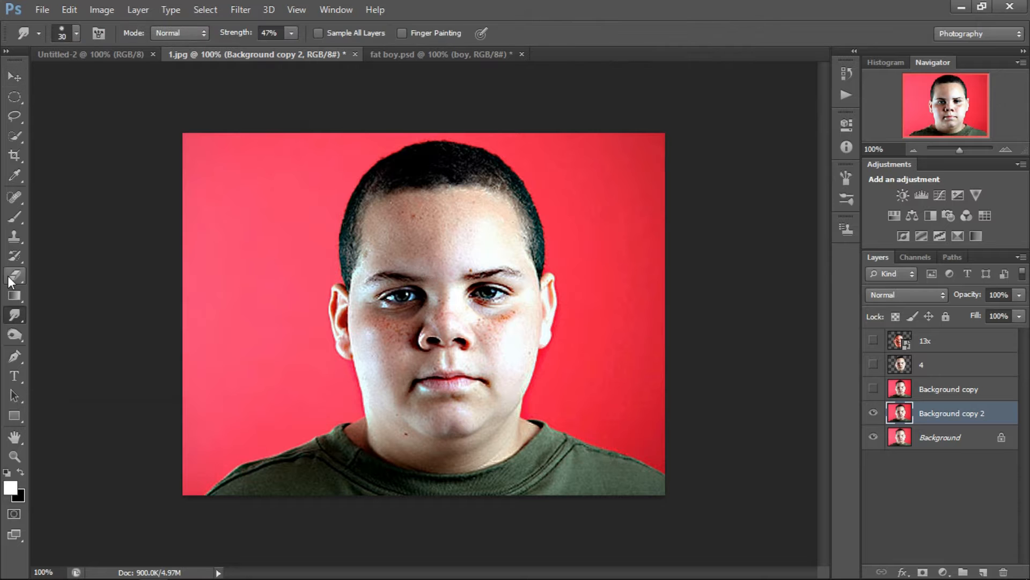
right_click(17, 319)
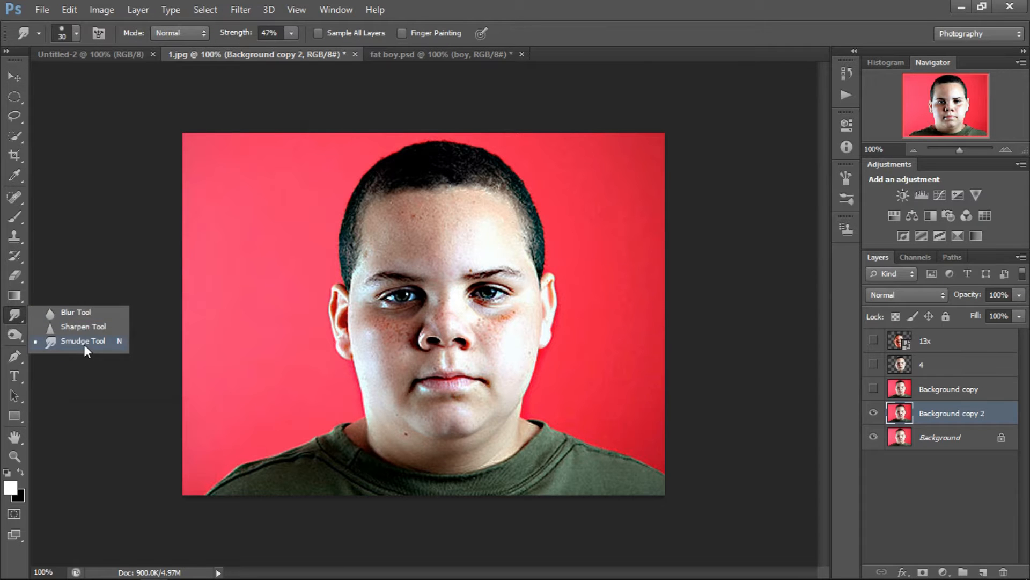
click(84, 343)
key(ctrl+plus)
key(ctrl+plus)
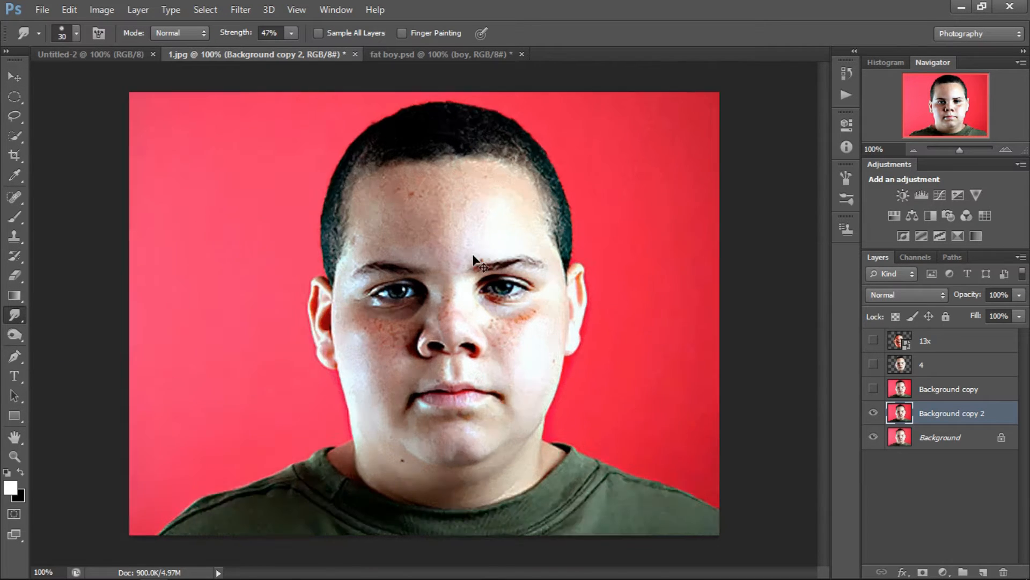
scroll(478, 260, up, 3)
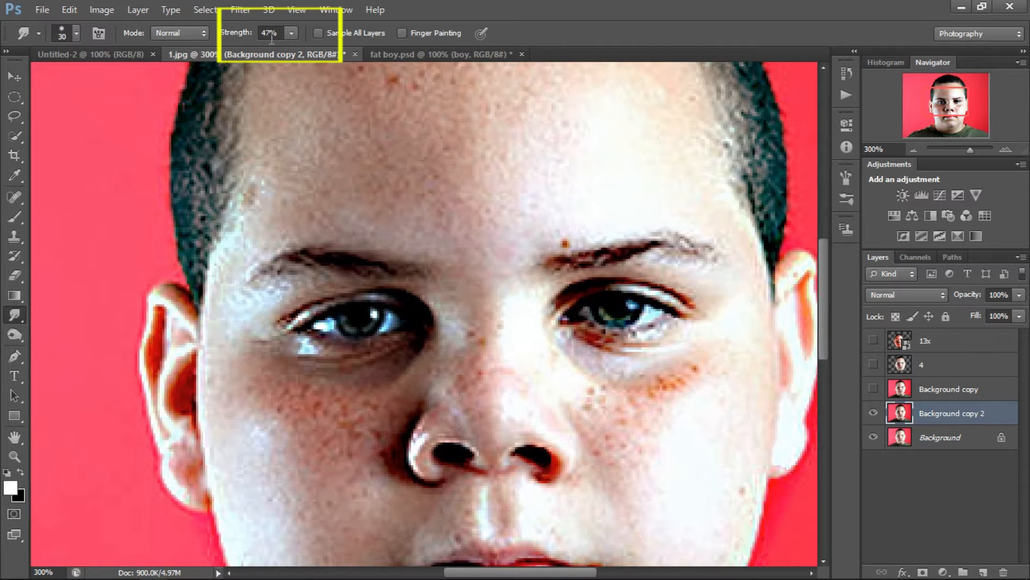
scroll(382, 149, up, 2)
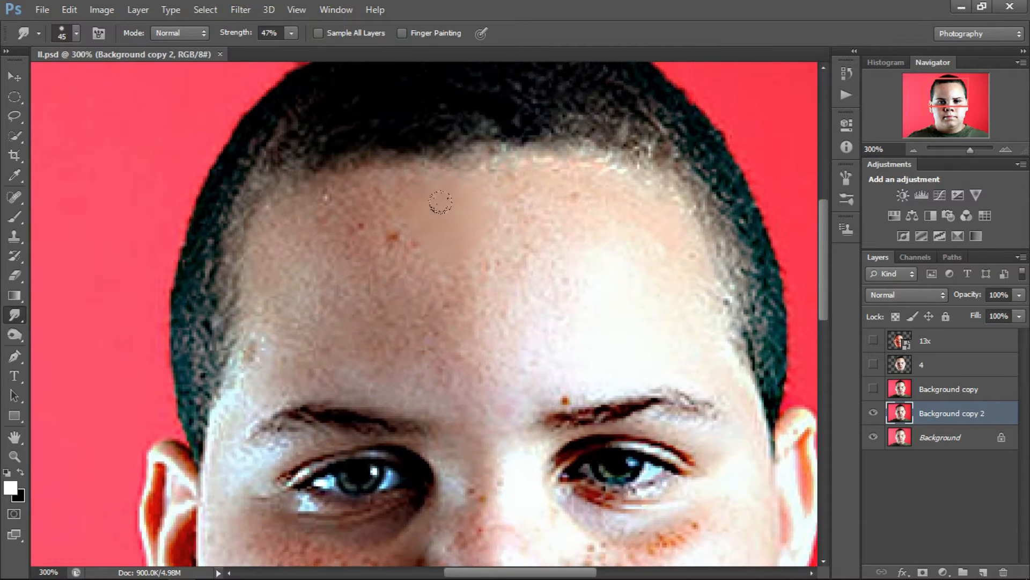
mouse_move(440, 203)
mouse_down()
mouse_move(486, 181)
mouse_move(416, 185)
mouse_move(413, 213)
mouse_up()
scroll(611, 154, down, 2)
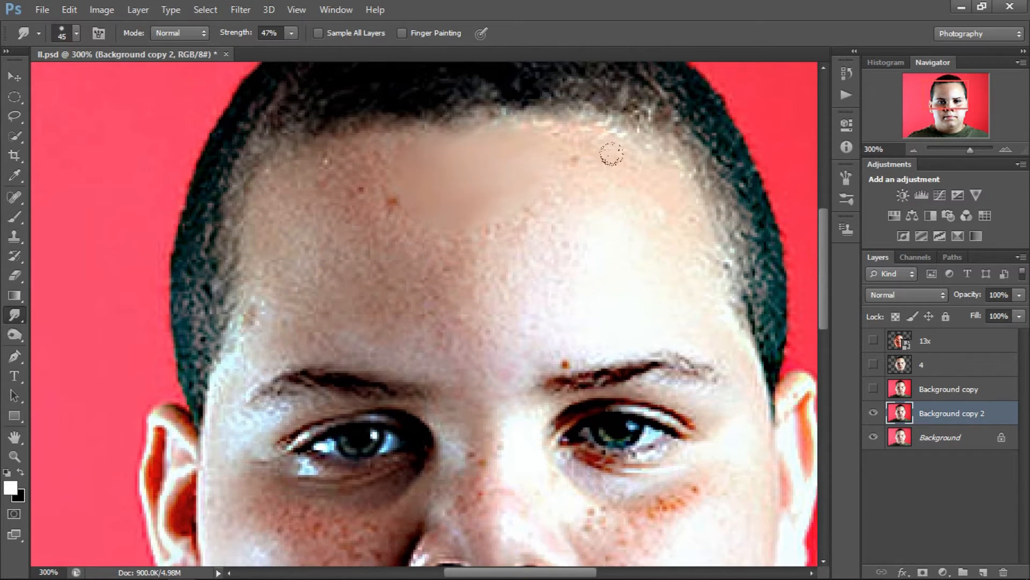
drag(563, 138, 553, 171)
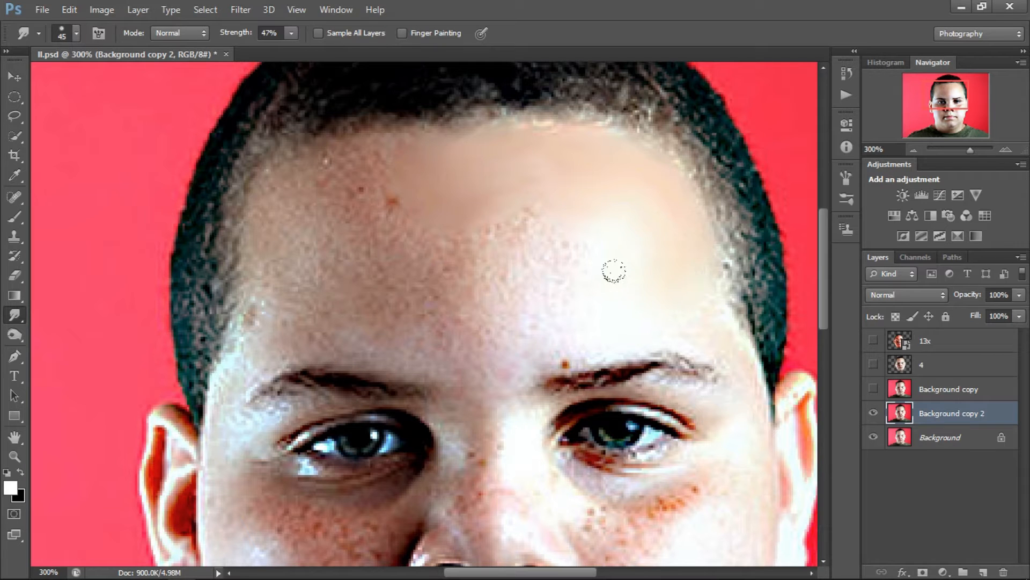
drag(563, 249, 512, 204)
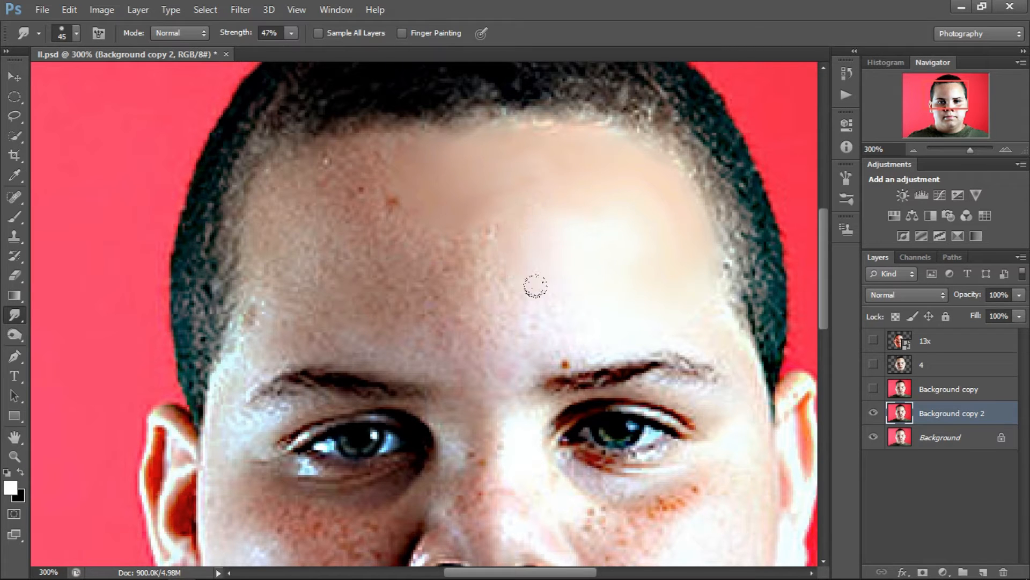
- Smudge away the freckles and skin texture on the left side of the forehead, down to the eyebrow
scroll(559, 301, up, 2)
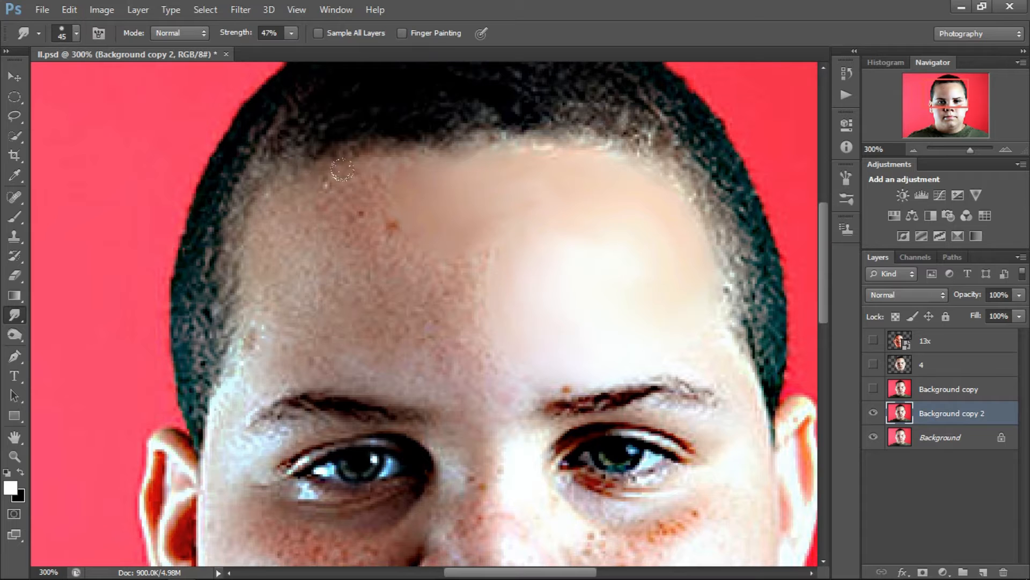
mouse_move(293, 203)
mouse_down()
mouse_move(261, 218)
mouse_move(259, 256)
mouse_move(269, 202)
mouse_move(292, 176)
mouse_move(357, 160)
mouse_move(359, 203)
mouse_move(337, 241)
mouse_move(310, 256)
mouse_up()
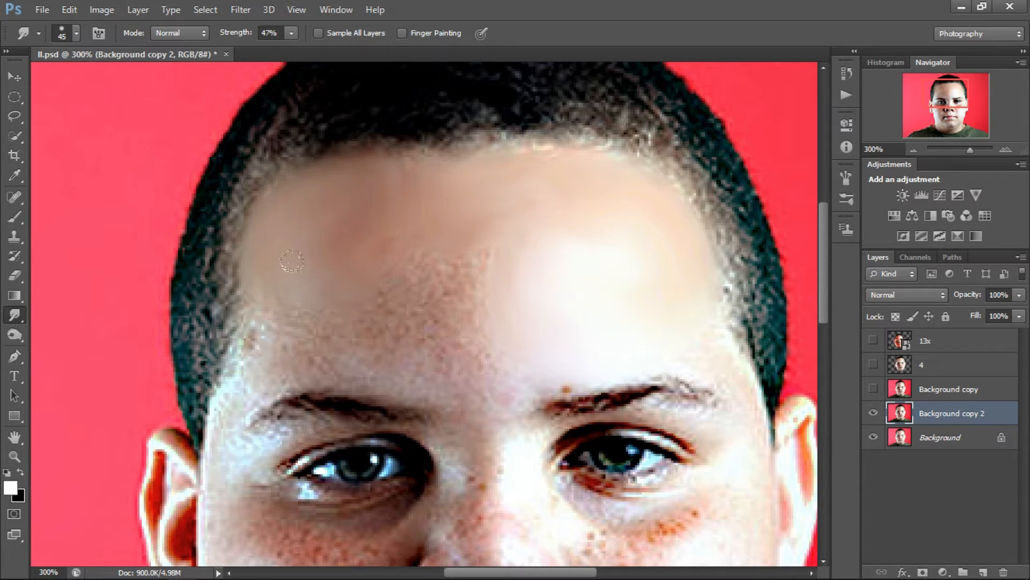
mouse_move(372, 254)
mouse_down()
mouse_move(416, 243)
mouse_move(387, 179)
mouse_up()
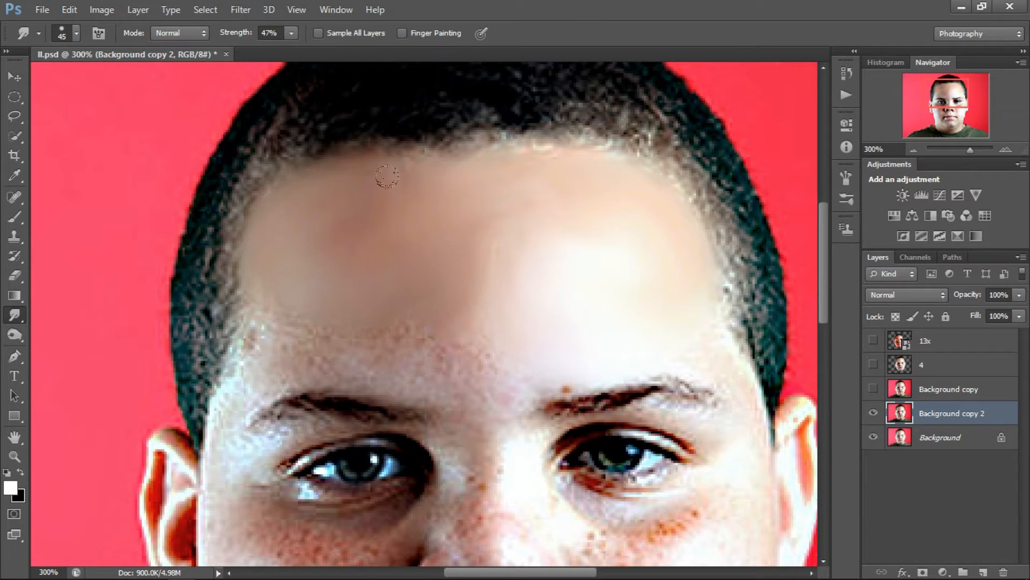
scroll(387, 182, down, 3)
mouse_move(256, 234)
mouse_down()
mouse_move(372, 274)
mouse_move(299, 281)
mouse_up()
- Smudge the freckled cheek on the left side of the picture until the skin is smooth
scroll(299, 281, down, 6)
mouse_move(209, 260)
mouse_down()
mouse_move(278, 472)
mouse_move(303, 429)
mouse_up()
scroll(300, 386, down, 2)
mouse_move(269, 290)
mouse_down()
mouse_move(333, 322)
mouse_move(370, 322)
mouse_up()
- Smooth the skin along the bridge and sides of the nose with a smaller smudge brush
scroll(370, 317, down, 2)
key(bracketleft)
key(bracketleft)
mouse_move(475, 225)
mouse_down()
mouse_move(485, 265)
mouse_move(491, 246)
mouse_move(559, 288)
mouse_up()
drag(425, 277, 428, 265)
- Smudge the cheek below the eye on the right side of the picture with a larger brush
key(bracketright)
key(bracketright)
key(bracketright)
drag(704, 210, 605, 272)
scroll(660, 301, down, 2)
key(bracketright)
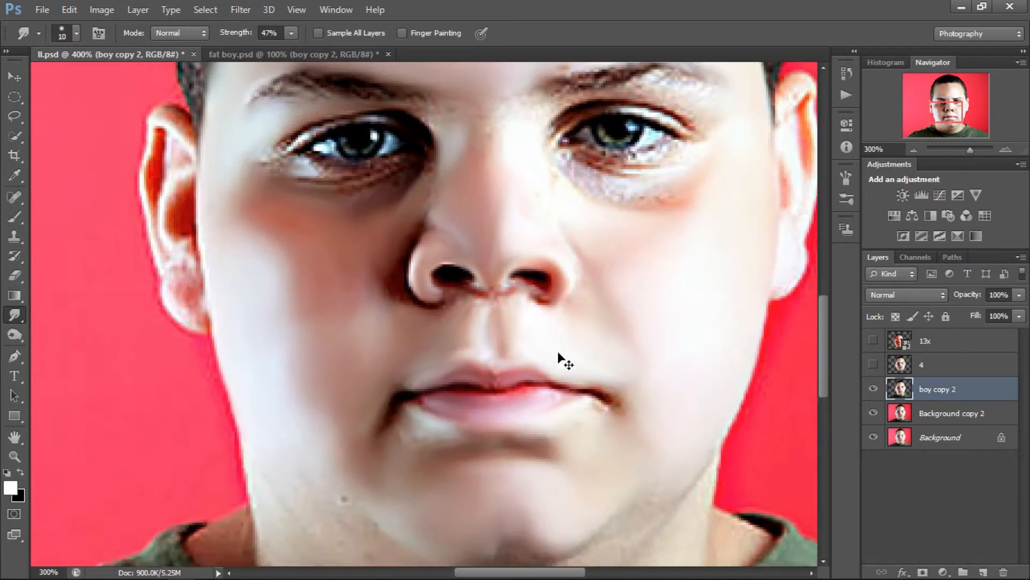
- Smooth the skin around the mouth and chin on the boy copy 2 layer, with the smudge brush at 60 px and 45 px
scroll(558, 357, up, 2)
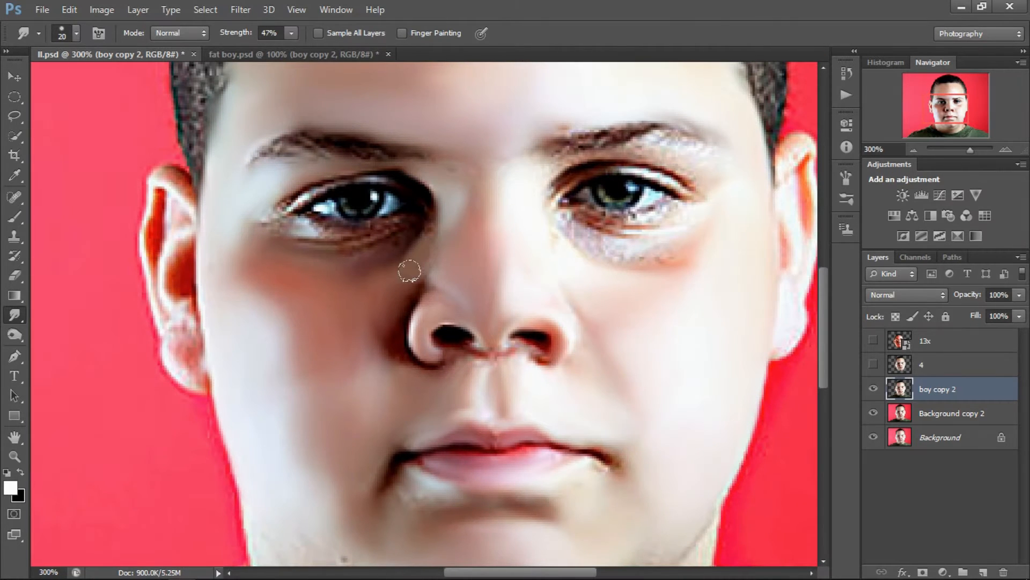
key(bracketright)
key(bracketright)
key(bracketright)
key(bracketright)
key(bracketright)
scroll(531, 214, up, 5)
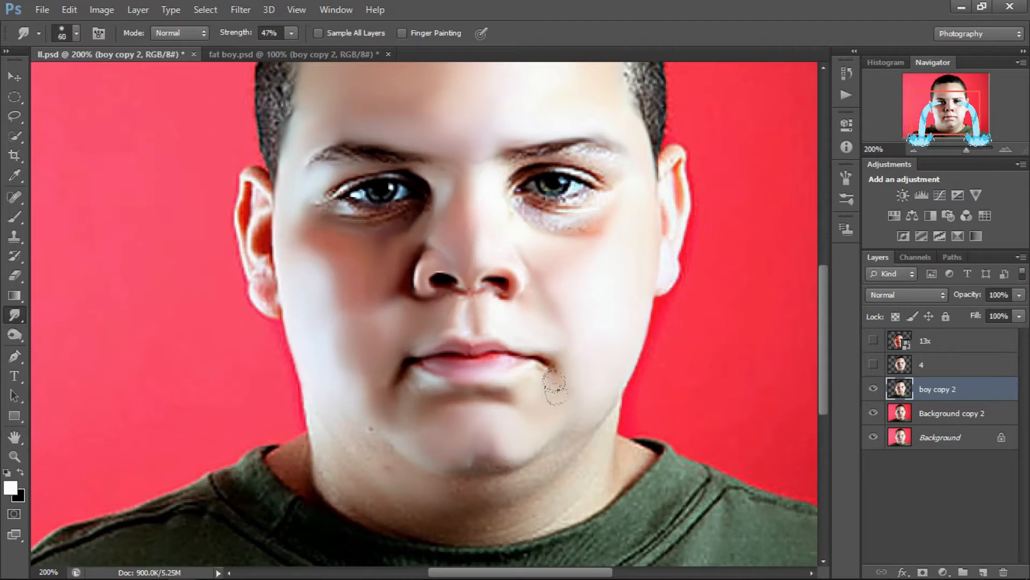
key(bracketleft)
key(bracketleft)
key(bracketleft)
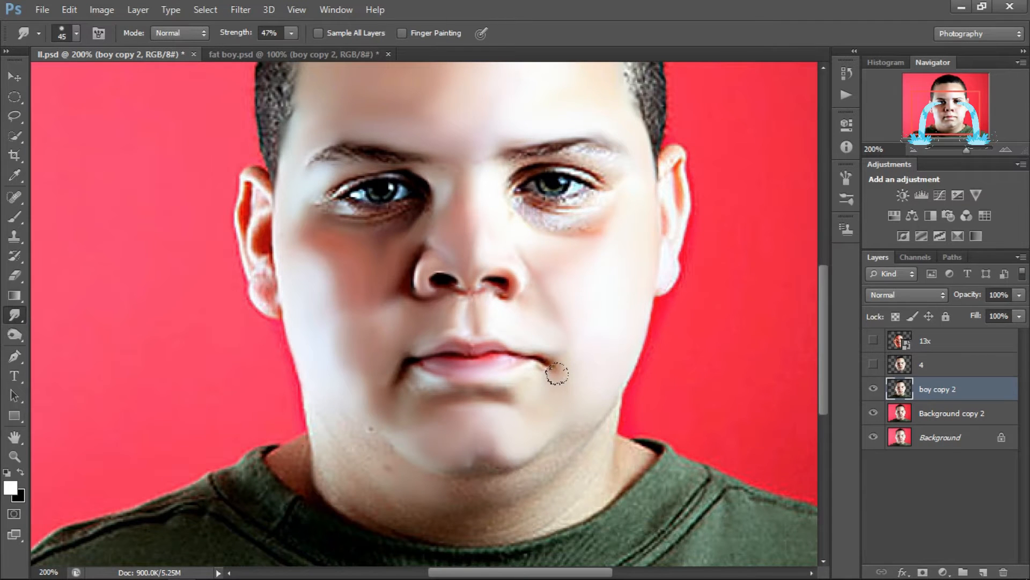
scroll(234, 334, up, 2)
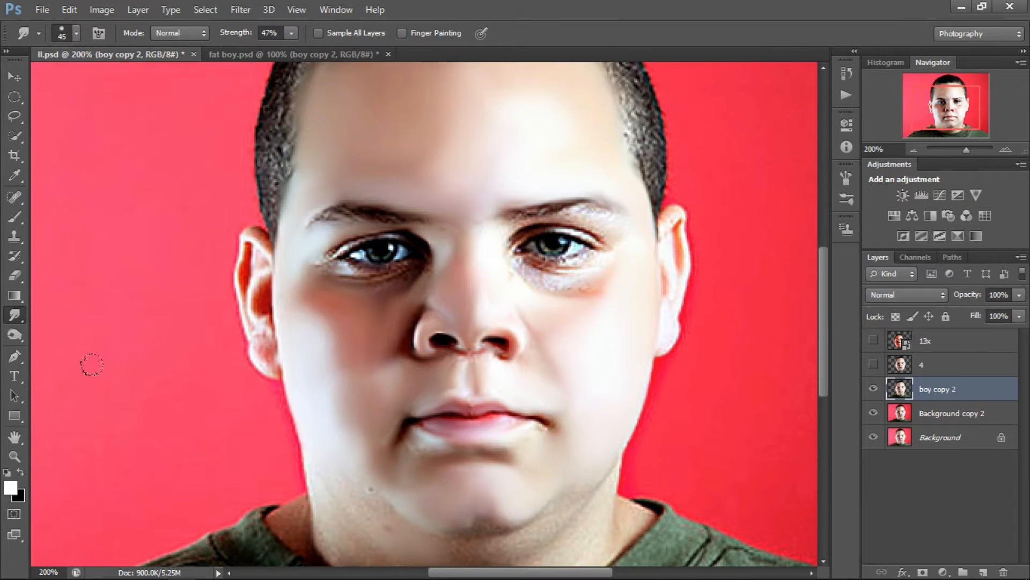
- Paint thin black lines along the upper lids of both eyes with a 3 px brush at 54% opacity
click(14, 217)
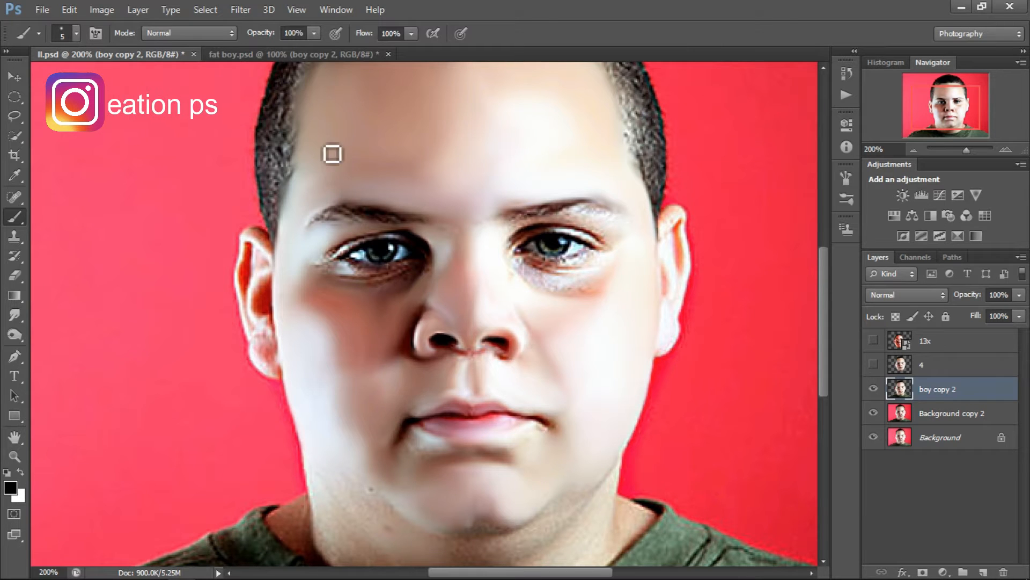
click(314, 33)
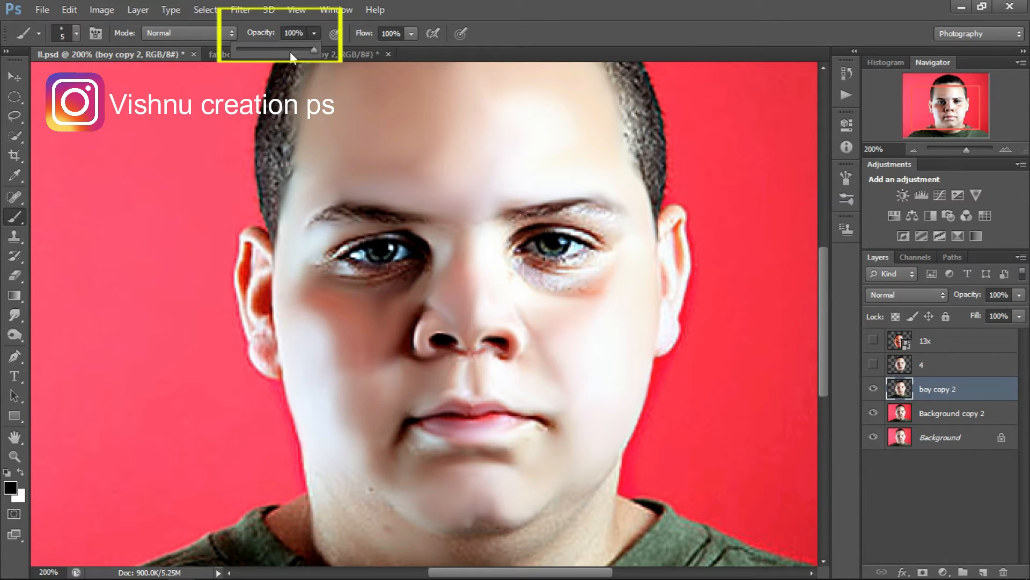
click(336, 238)
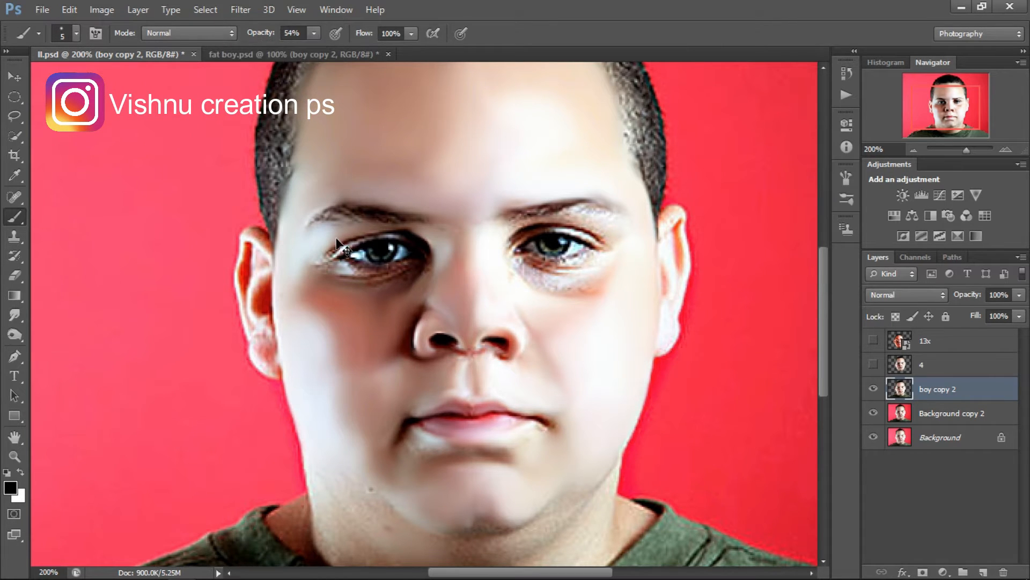
key(ctrl+plus)
key(ctrl+plus)
scroll(342, 243, up, 3)
key(bracketleft)
key(bracketleft)
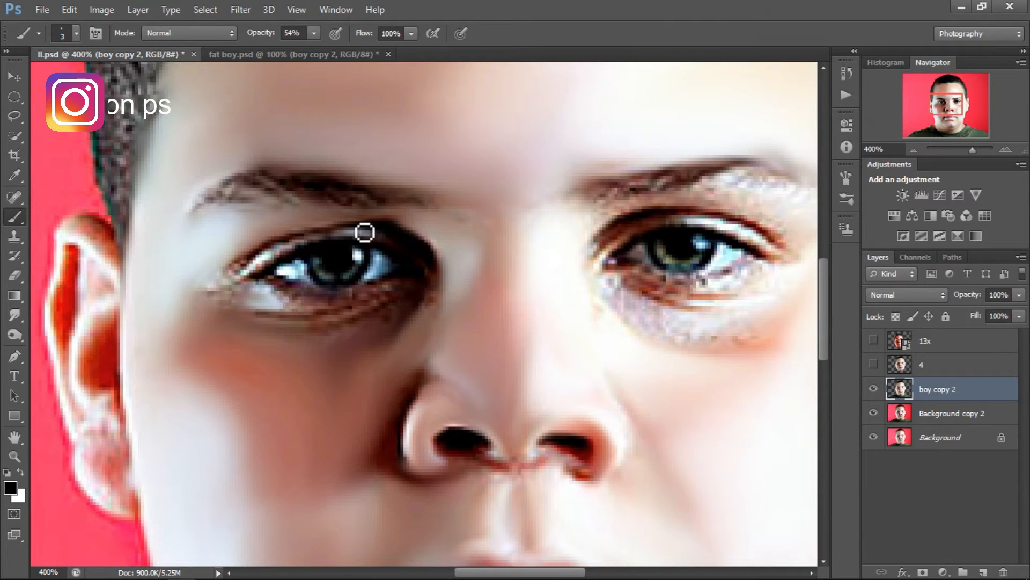
drag(322, 239, 200, 288)
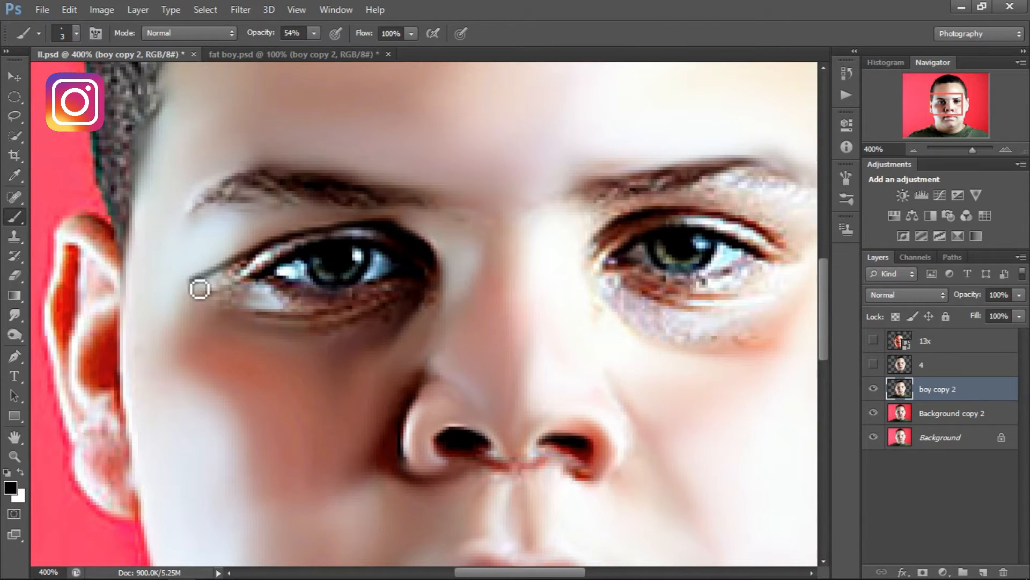
scroll(417, 272, up, 1)
mouse_move(601, 274)
mouse_down()
mouse_move(643, 248)
mouse_move(690, 239)
mouse_move(803, 277)
mouse_up()
- Paint a thin black outline along the left edge of the nose, around the nostril wing
scroll(607, 274, down, 4)
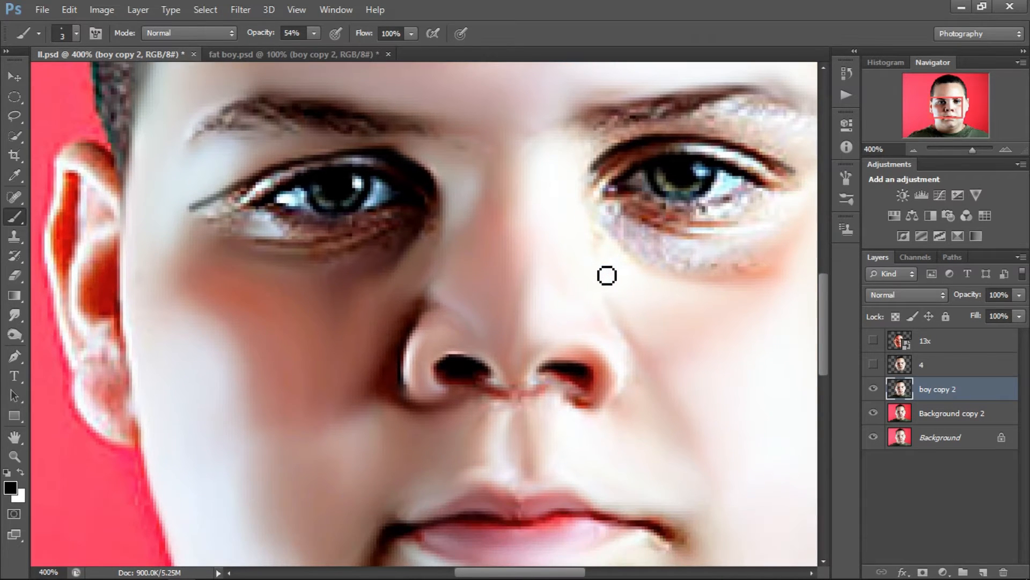
scroll(607, 275, down, 2)
mouse_move(423, 292)
mouse_down()
mouse_move(405, 343)
mouse_move(416, 370)
mouse_up()
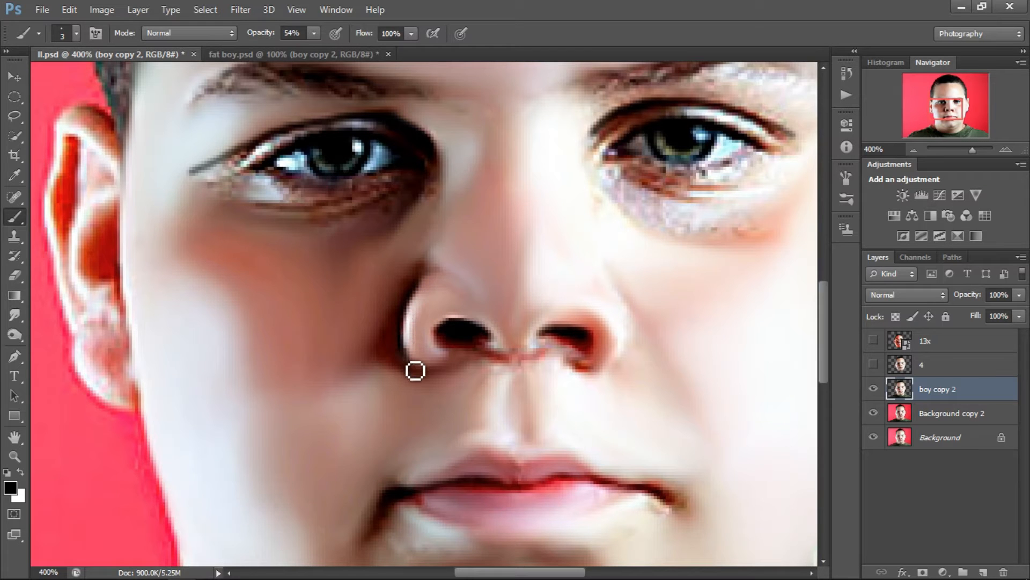
- Paint a thin black outline around the nostril wing on the right side of the picture and along the nose base between the nostrils
mouse_move(610, 285)
mouse_down()
mouse_move(624, 308)
mouse_move(617, 363)
mouse_up()
scroll(612, 375, down, 1)
mouse_move(487, 340)
mouse_down()
mouse_move(515, 349)
mouse_move(557, 338)
mouse_up()
scroll(559, 337, down, 3)
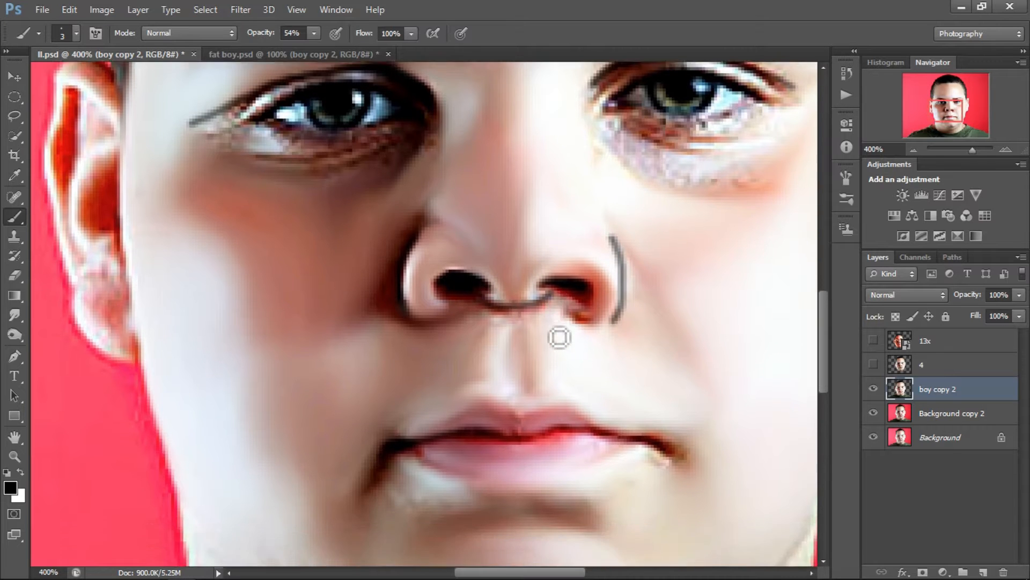
- Paint short curved black crease lines across the upper and lower lips with the 3 px brush at 54% opacity
scroll(559, 337, down, 5)
scroll(558, 338, up, 1)
drag(546, 379, 552, 424)
drag(585, 368, 606, 397)
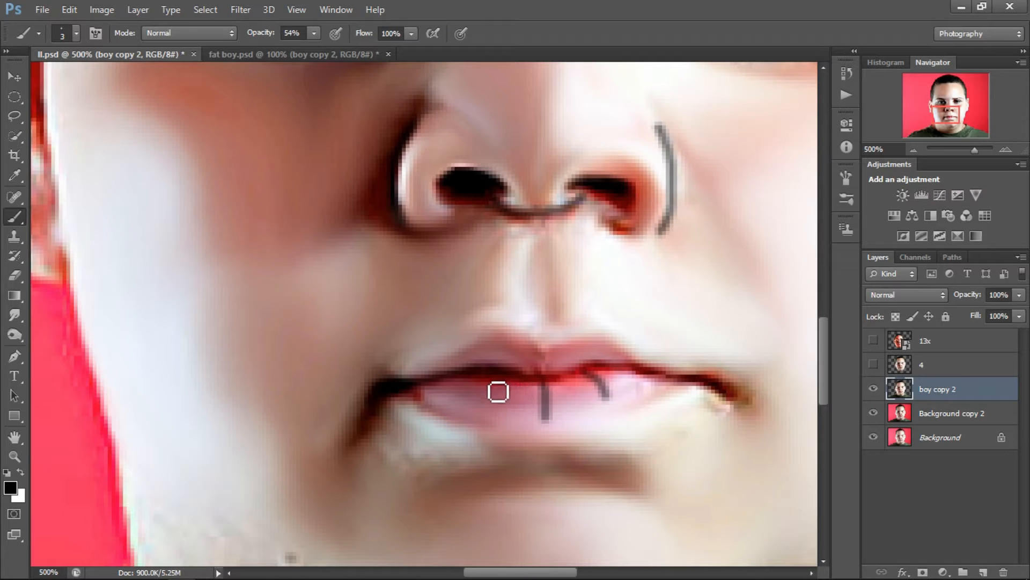
mouse_move(478, 403)
mouse_down()
mouse_move(508, 384)
mouse_move(498, 340)
mouse_up()
drag(545, 376, 544, 354)
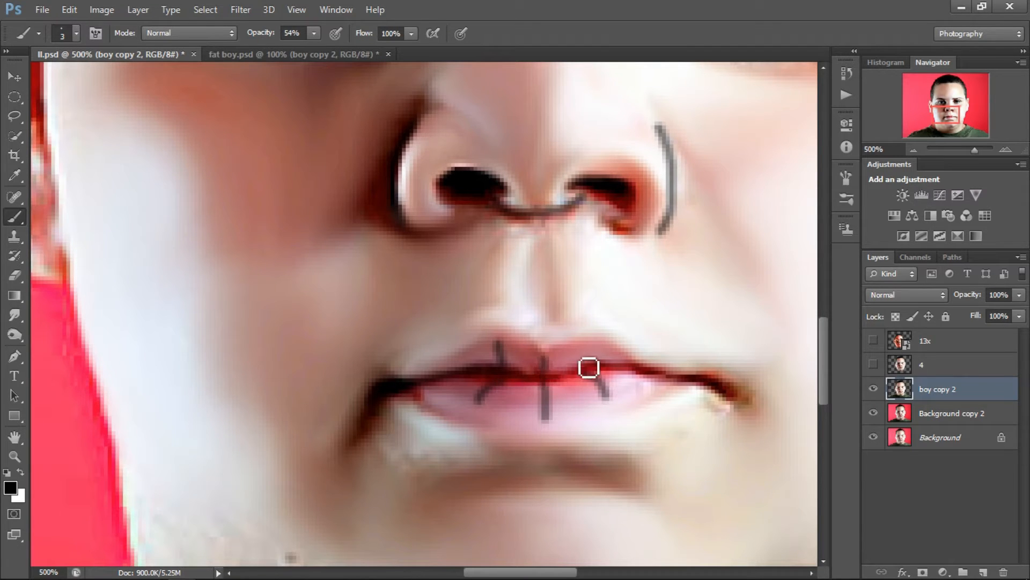
key(ctrl+minus)
key(ctrl+minus)
key(ctrl+minus)
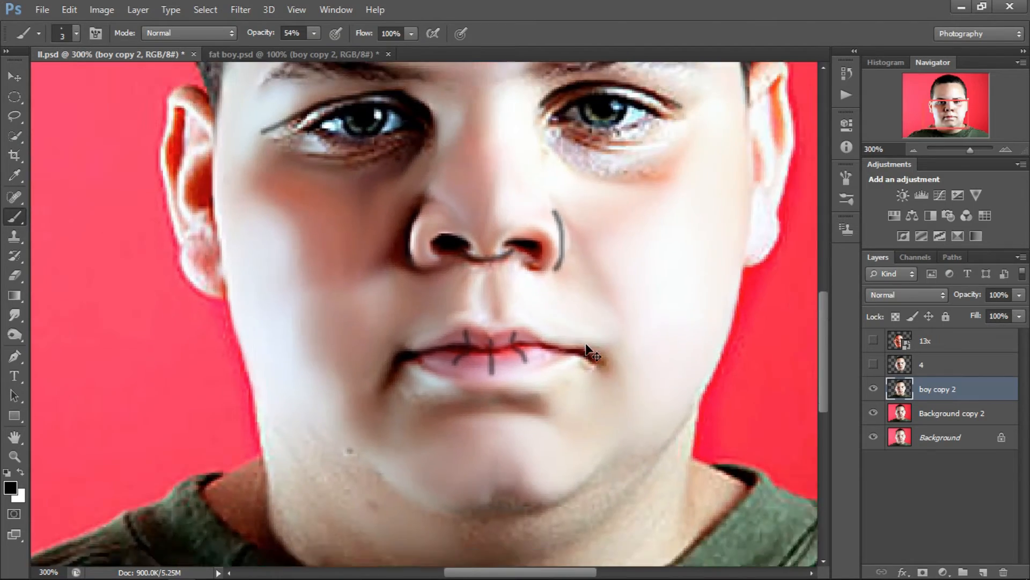
scroll(587, 349, up, 3)
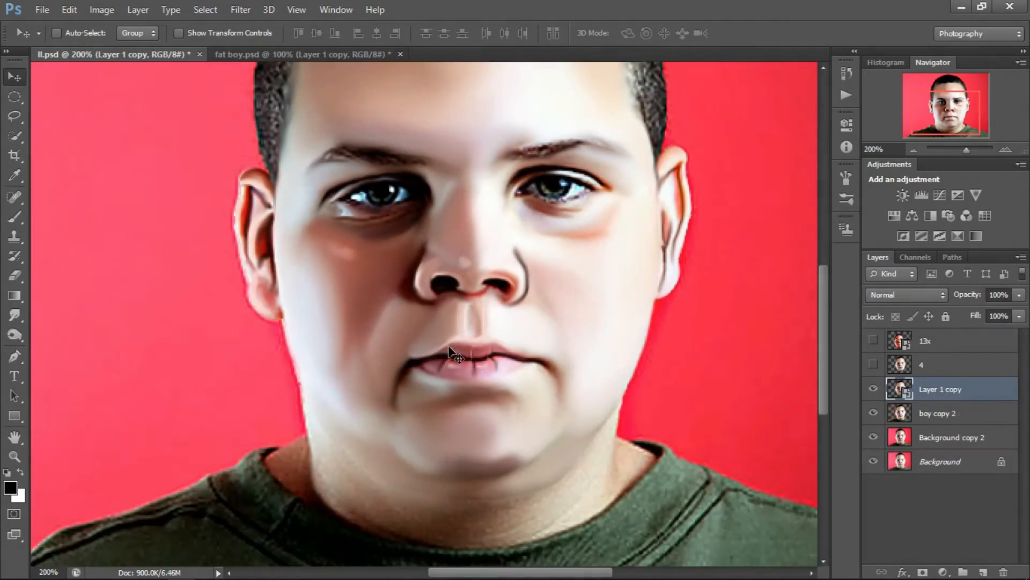
- Rasterize the Layer 1 copy smart object so it can be painted on
key(ctrl+plus)
key(ctrl+plus)
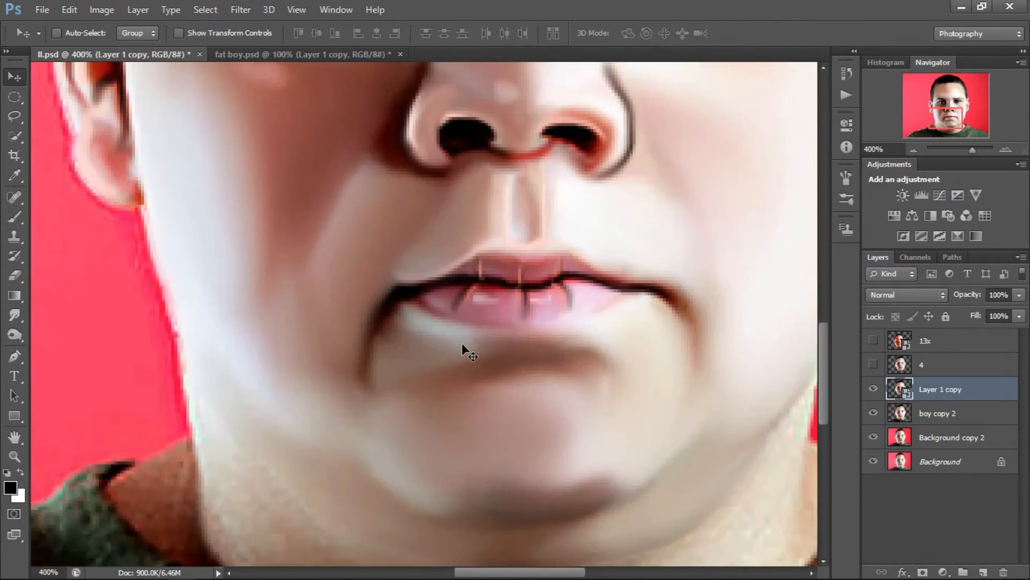
key(b)
right_click(972, 396)
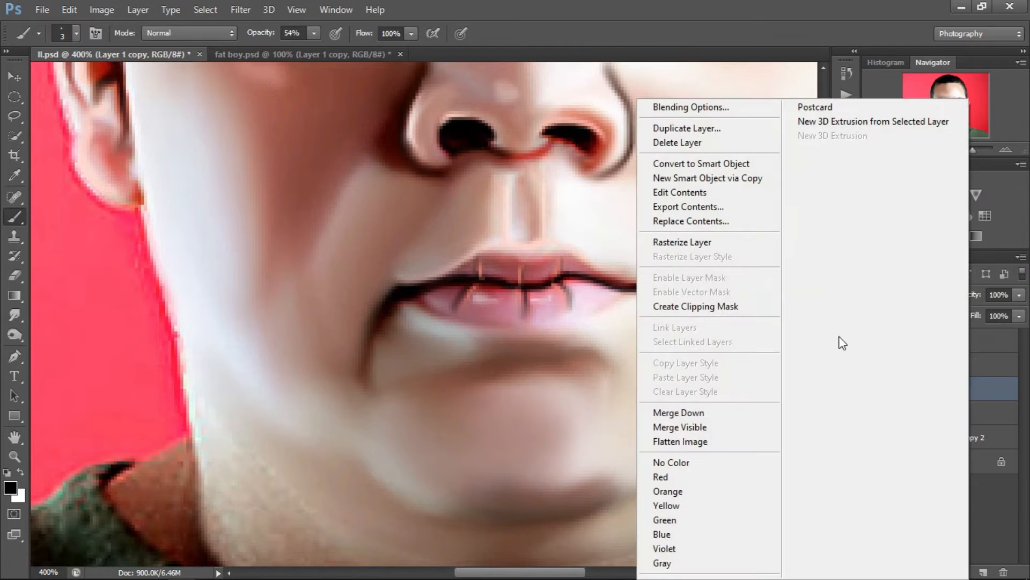
click(714, 242)
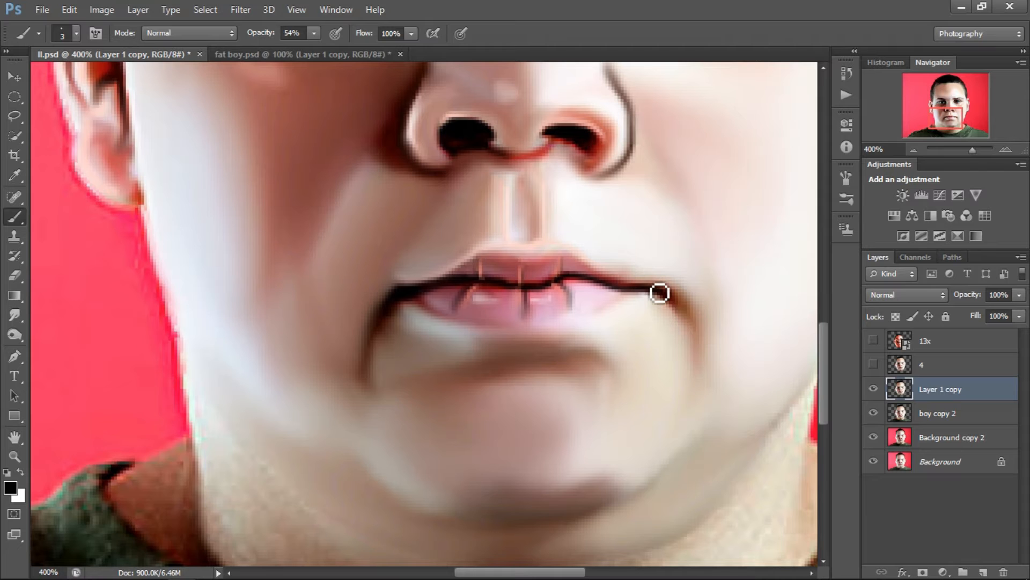
- Darken the crease lines on the lower lip with a 1 px black brush at 54% opacity
key(ctrl+plus)
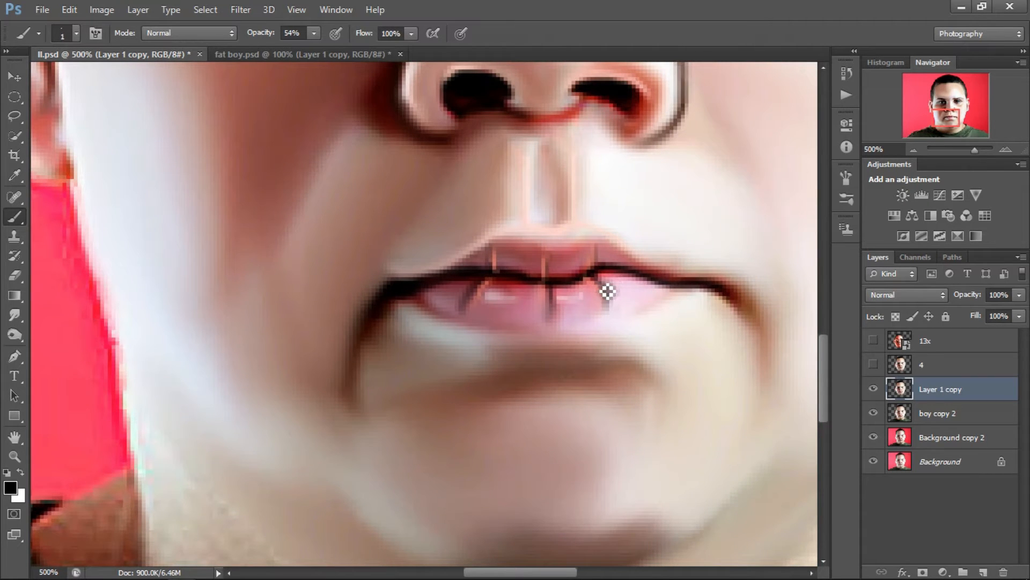
drag(611, 301, 618, 315)
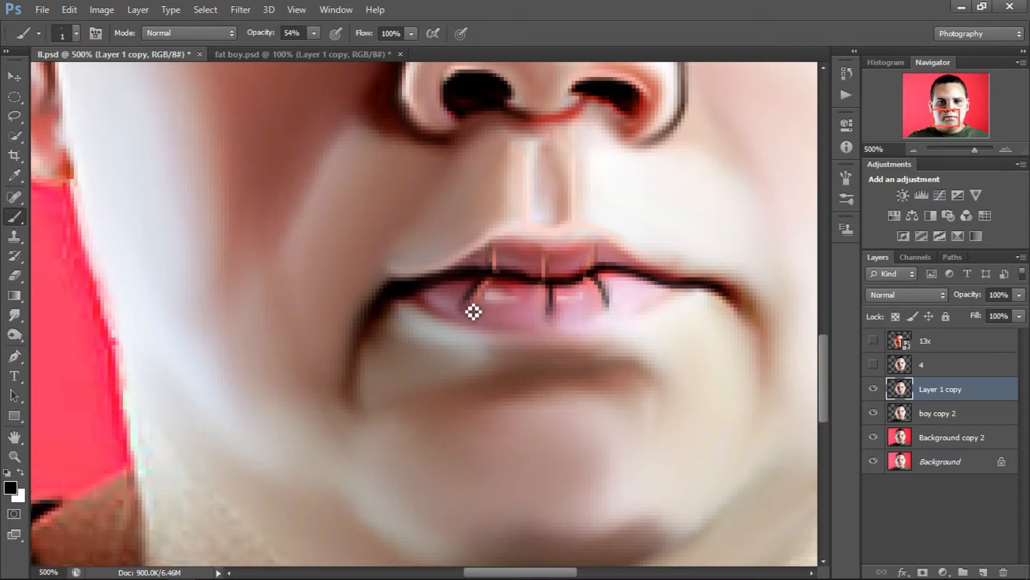
scroll(472, 312, down, 2)
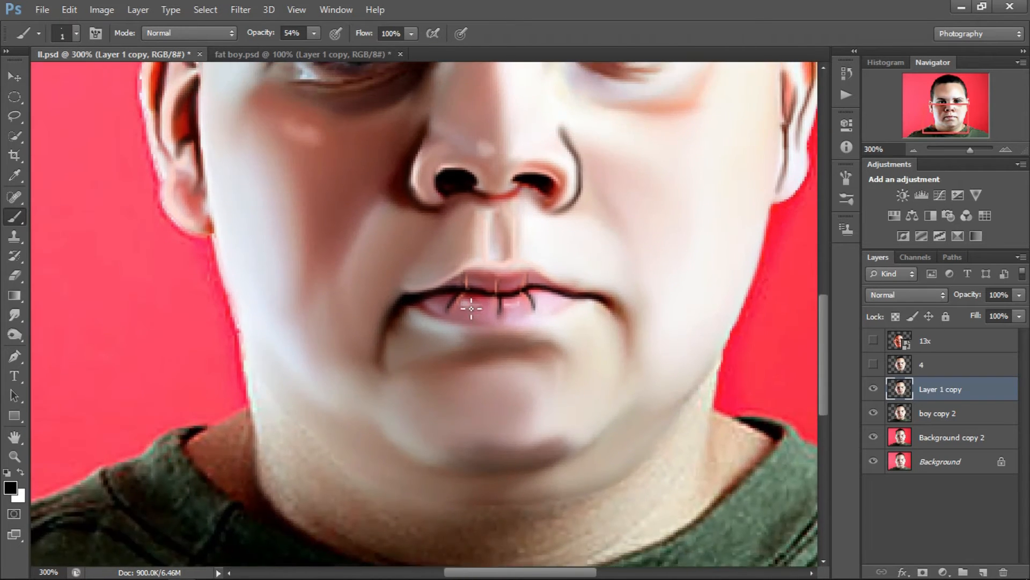
scroll(465, 303, down, 3)
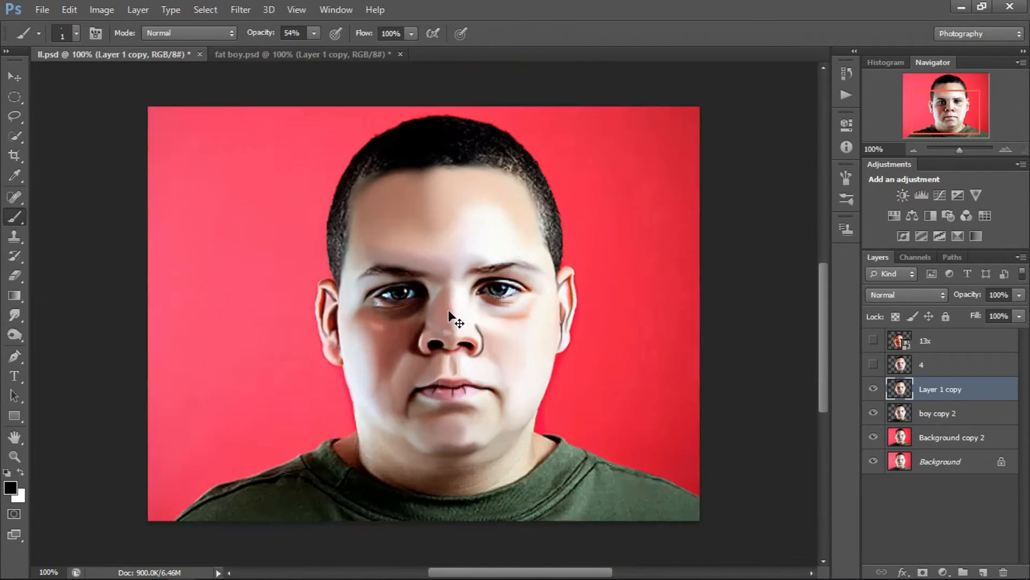
- Set the foreground colour to a light orange, using the red component in the colour picker
scroll(454, 316, up, 1)
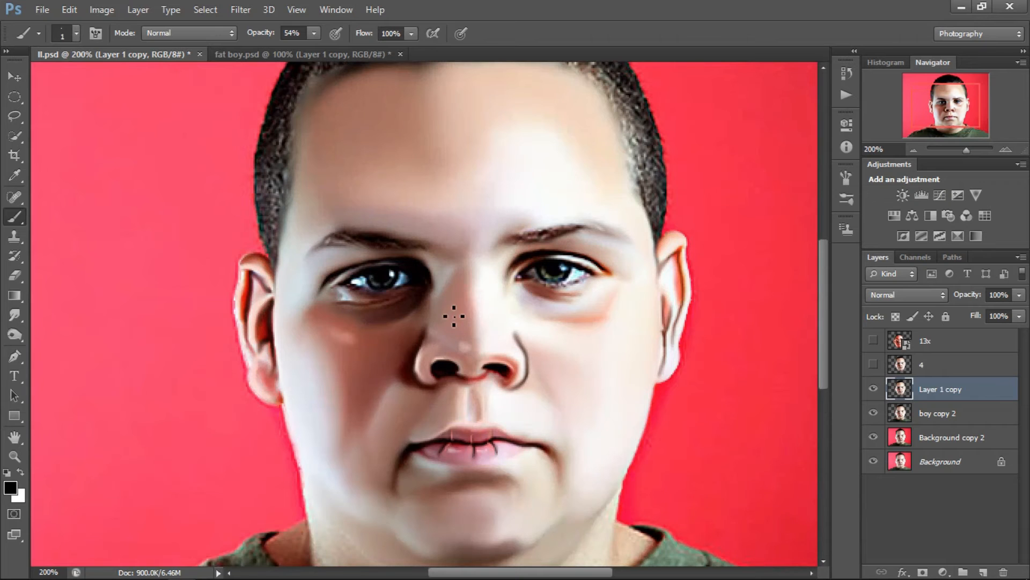
click(11, 488)
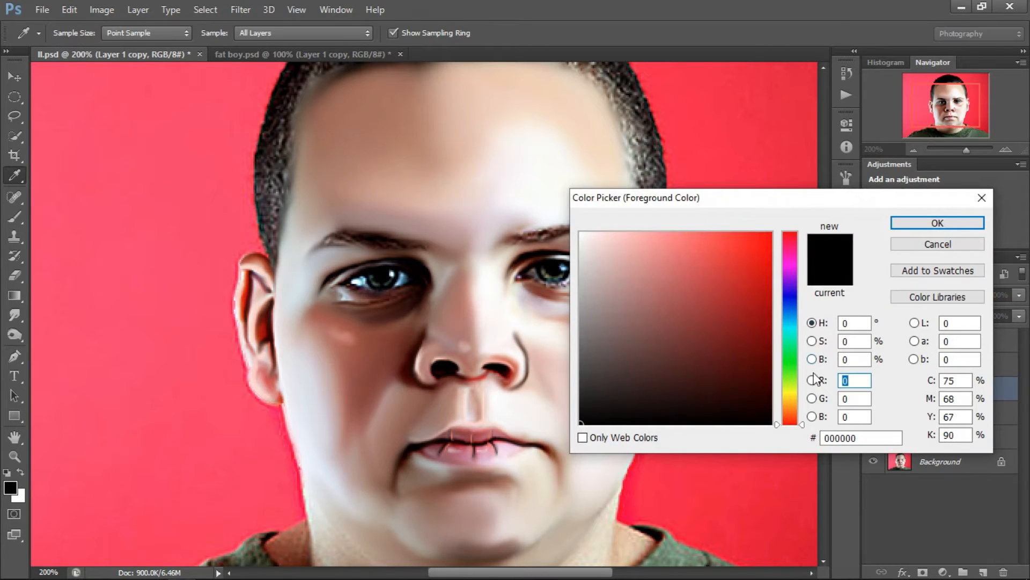
click(812, 379)
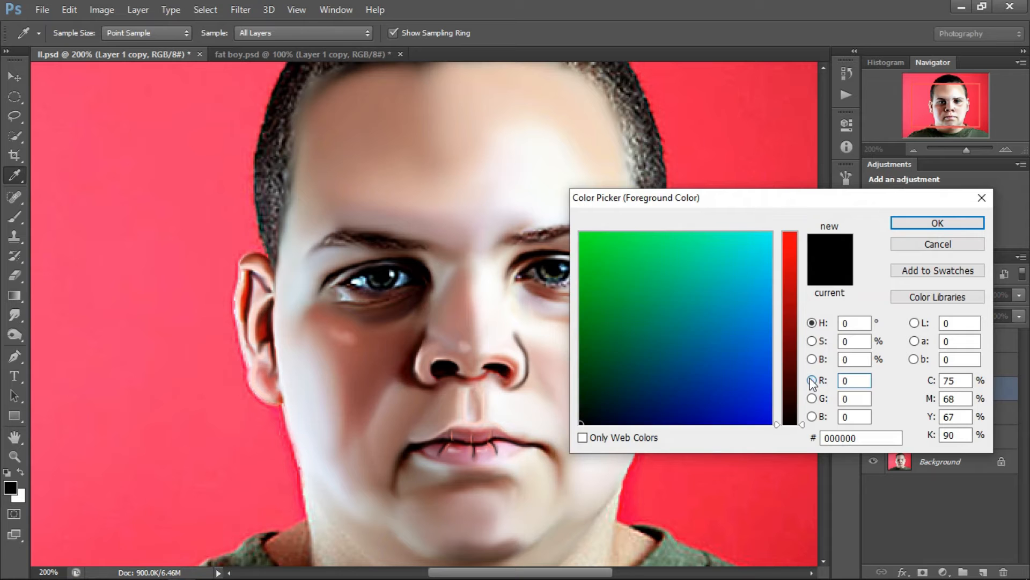
click(796, 237)
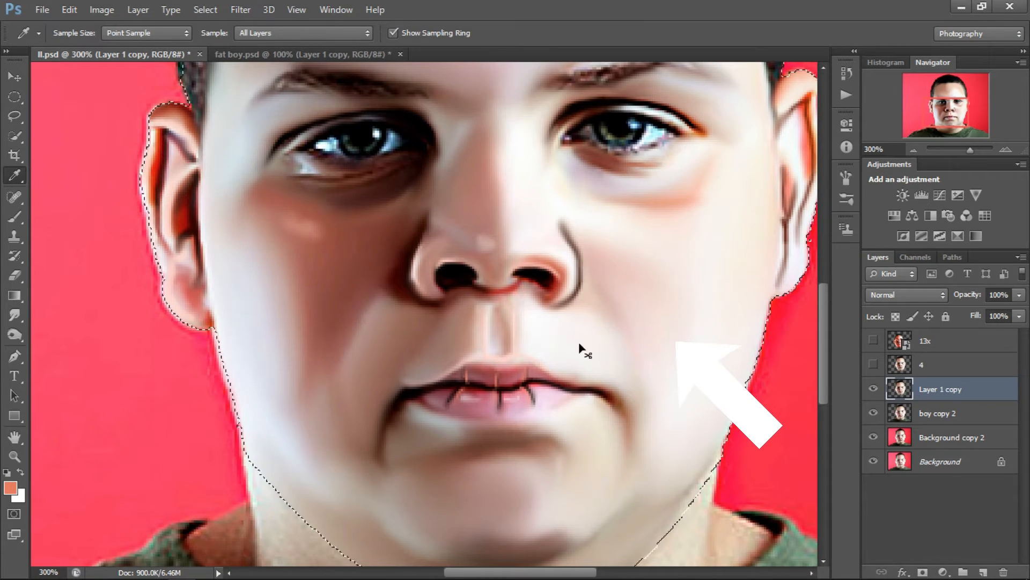
- Choose a hard round brush tip with 100% hardness and set its opacity to 100%
key(ctrl+minus)
key(b)
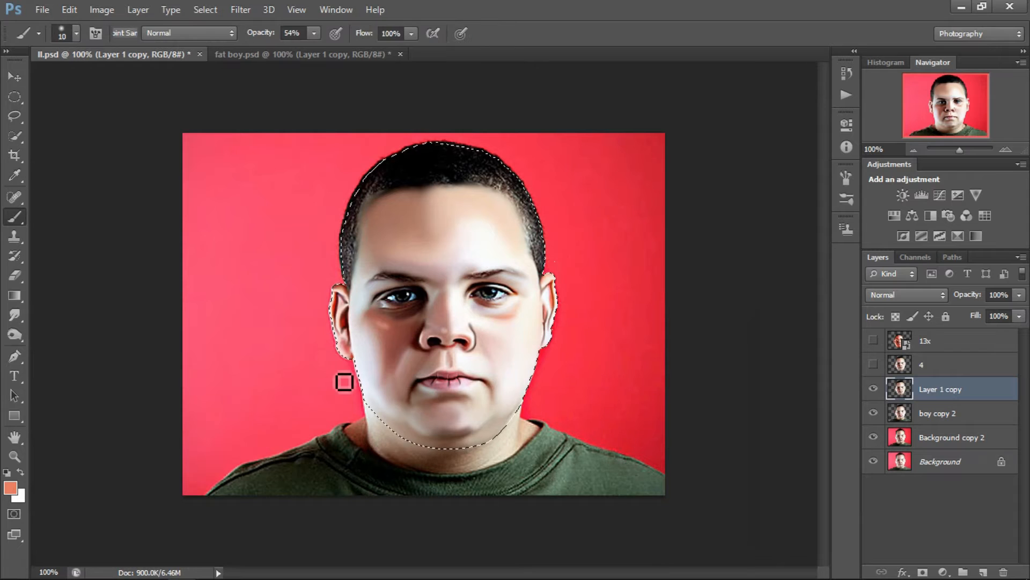
right_click(420, 289)
click(472, 378)
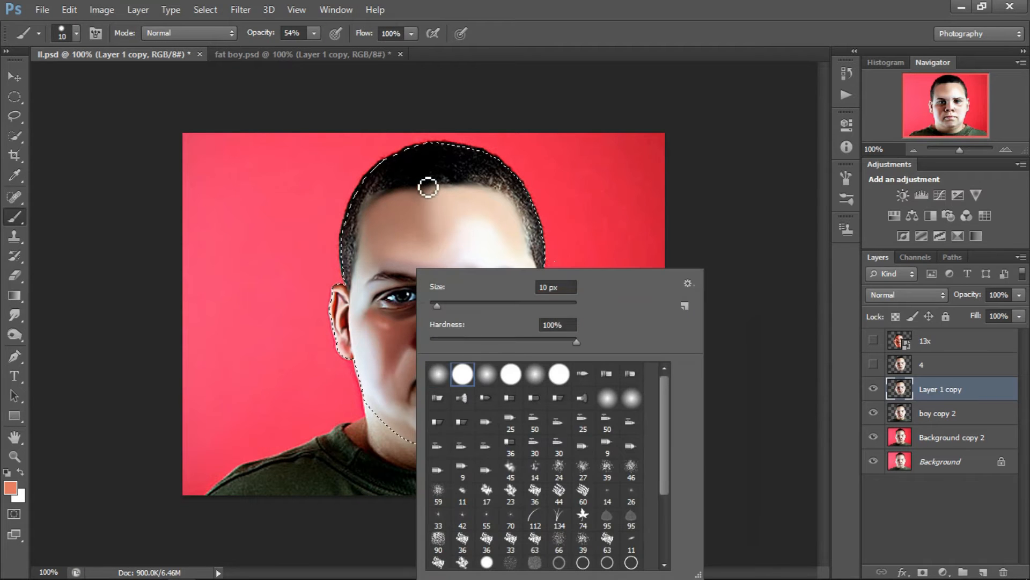
click(436, 234)
click(316, 34)
drag(325, 49, 358, 56)
click(424, 260)
- Paint the whole selected head area, including hair and ears, solid orange with a 50 px brush
key(bracketright)
key(bracketright)
key(bracketright)
key(bracketright)
mouse_move(409, 200)
mouse_down()
mouse_move(394, 164)
mouse_move(424, 158)
mouse_move(440, 173)
mouse_move(465, 167)
mouse_move(494, 208)
mouse_move(520, 220)
mouse_move(510, 375)
mouse_move(493, 398)
mouse_up()
mouse_move(469, 432)
mouse_down()
mouse_move(525, 369)
mouse_move(415, 419)
mouse_move(366, 386)
mouse_move(333, 305)
mouse_move(337, 219)
mouse_move(380, 201)
mouse_move(414, 228)
mouse_move(447, 228)
mouse_move(484, 265)
mouse_move(487, 336)
mouse_move(443, 326)
mouse_move(448, 374)
mouse_move(472, 387)
mouse_move(379, 332)
mouse_move(383, 290)
mouse_move(348, 299)
mouse_up()
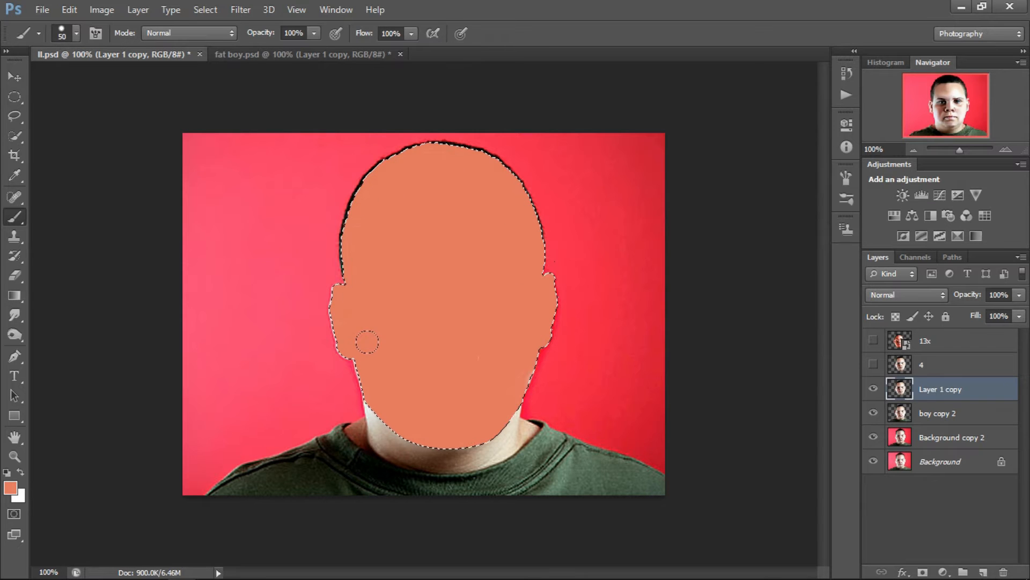
- Deselect the head, hide the boy copy 2, Background copy 2 and Background layers, and set the orange layer's blend mode to Color
key(ctrl+d)
click(874, 414)
click(873, 437)
click(872, 460)
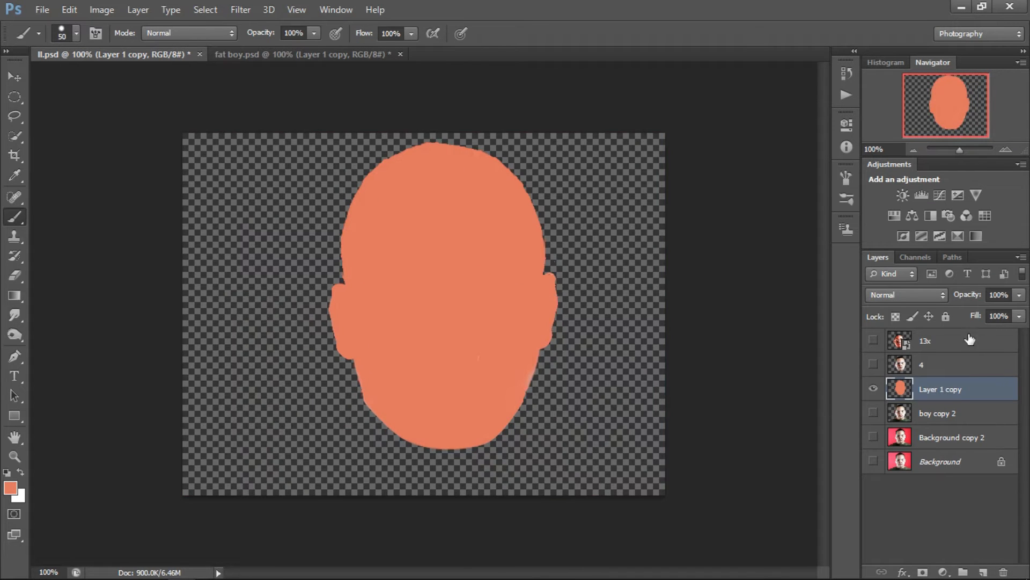
click(916, 299)
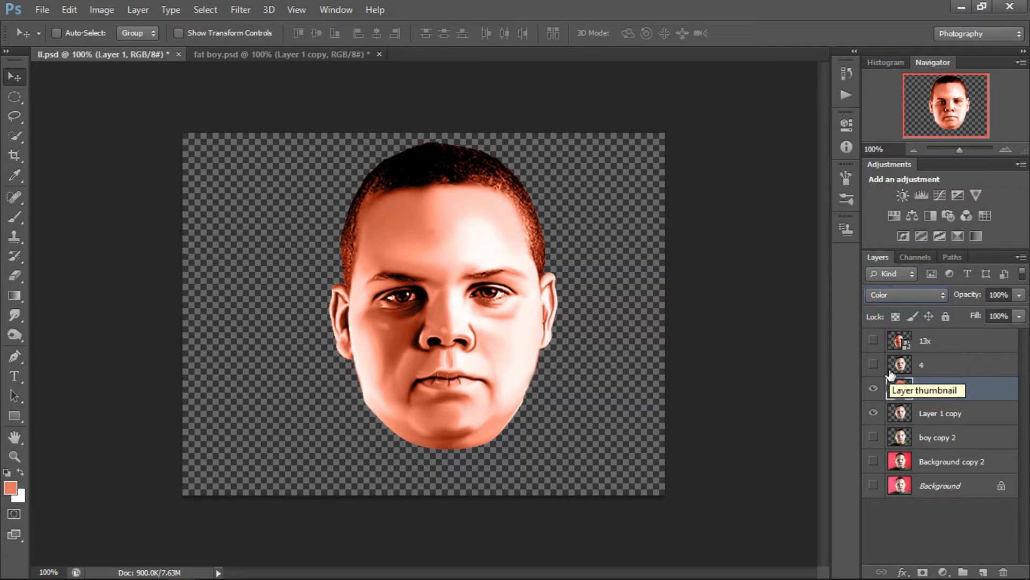
- Apply Levels to the Layer 1 copy face layer with black input 17 and midtones 1.53
click(934, 416)
click(137, 10)
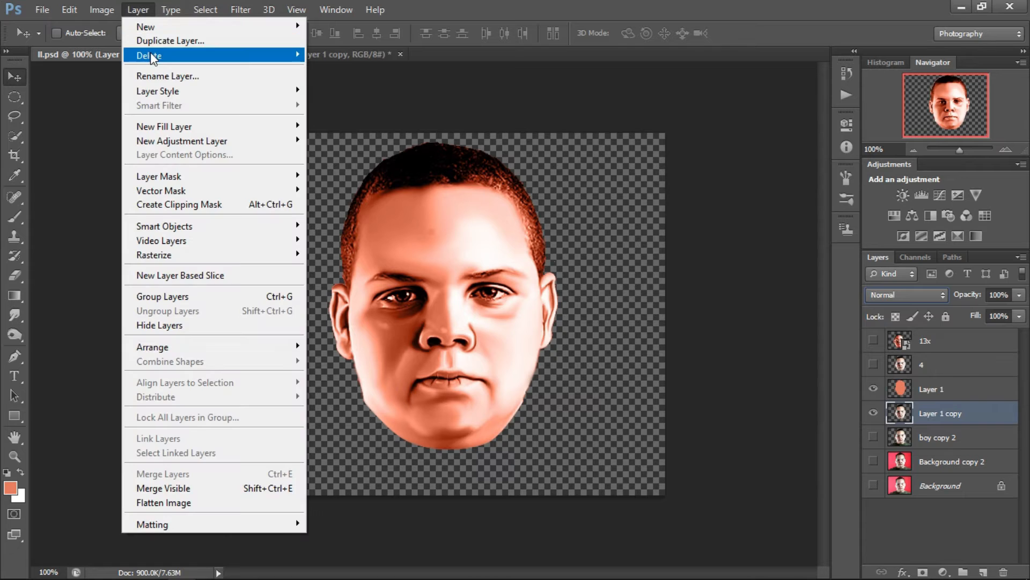
mouse_move(102, 10)
mouse_move(123, 47)
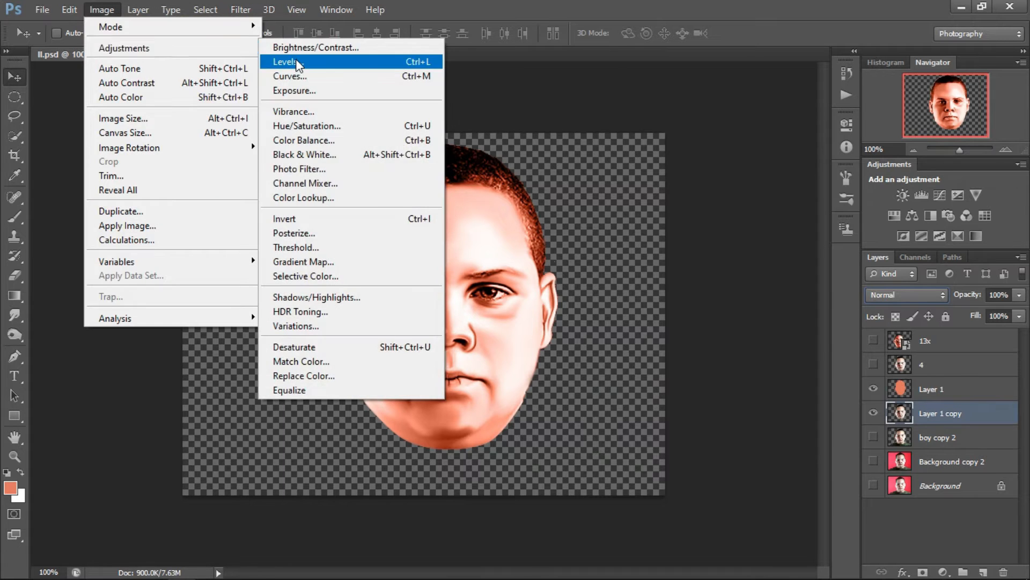
click(290, 62)
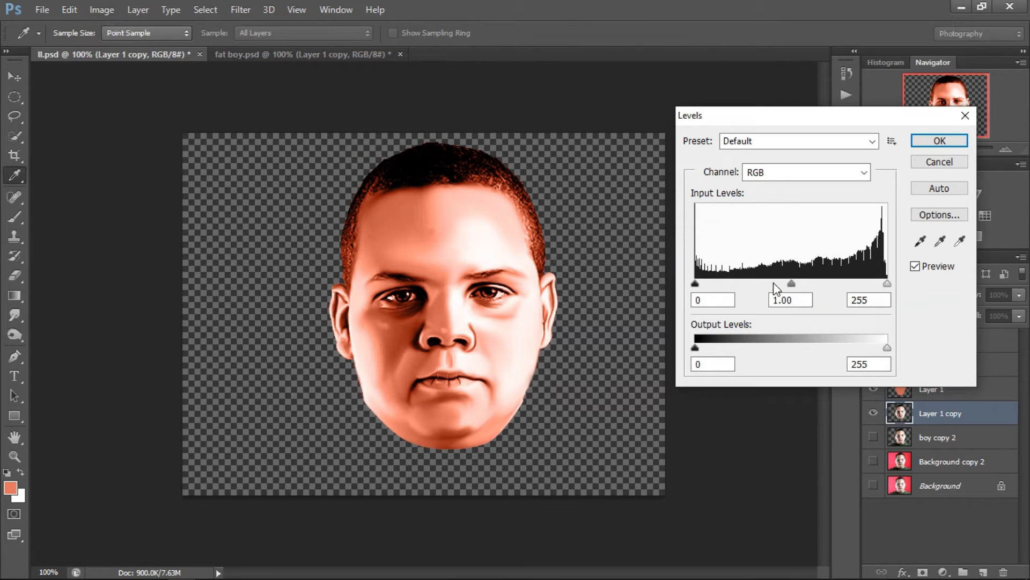
drag(702, 283, 708, 284)
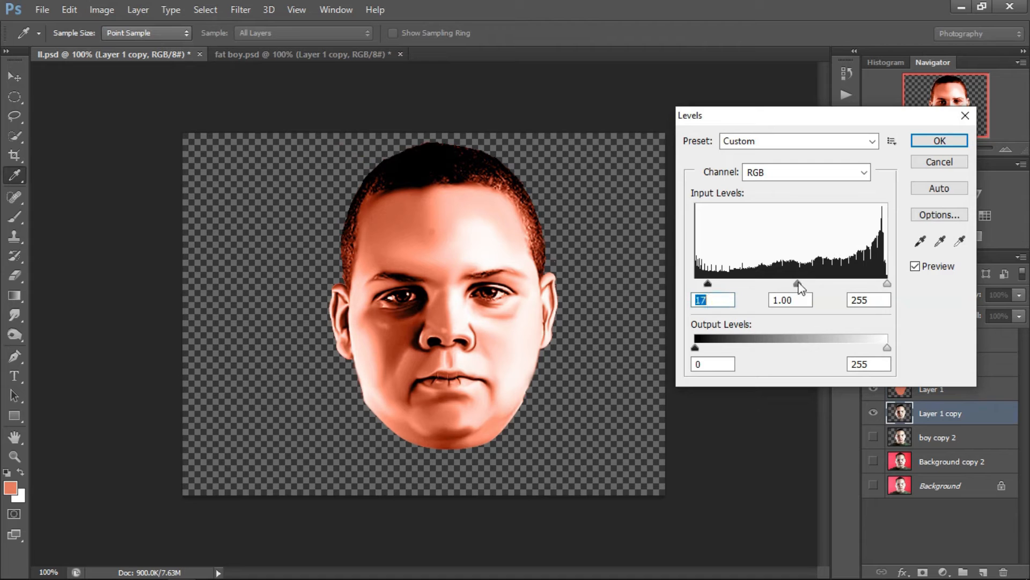
drag(794, 284, 776, 283)
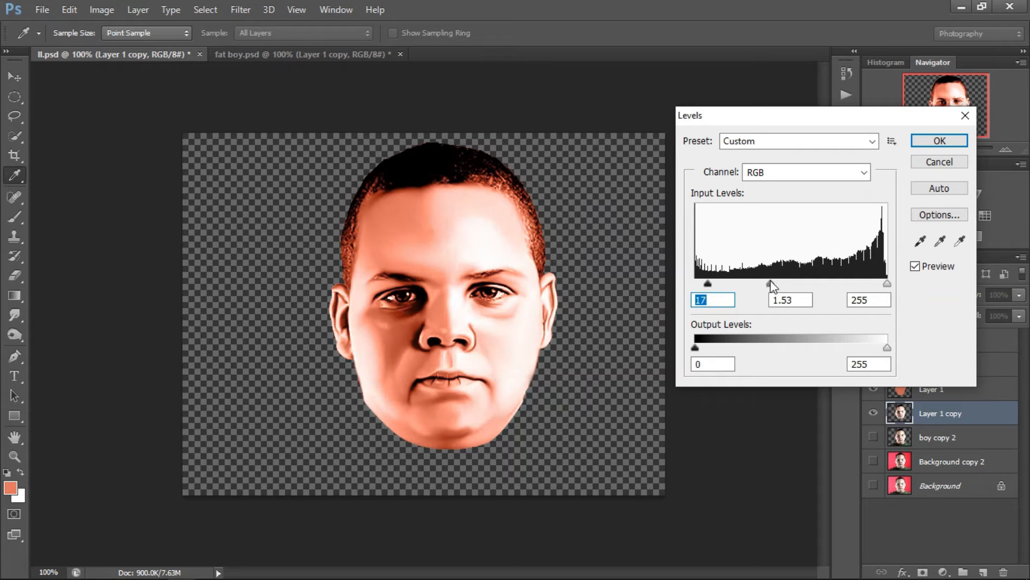
click(922, 140)
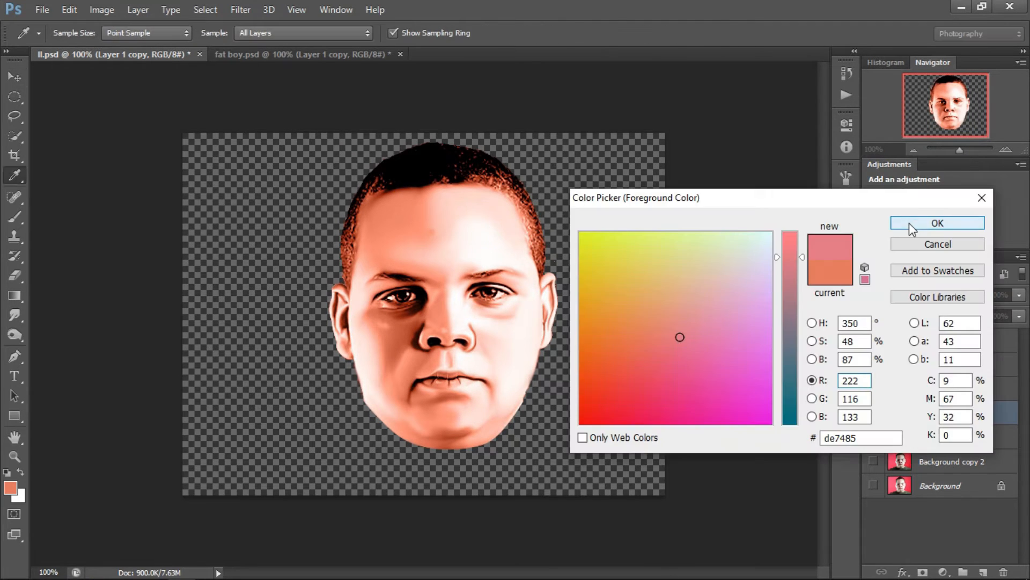
- Set the foreground colour to pink #de7485 and reduce the brush size for detail work on the face
click(909, 223)
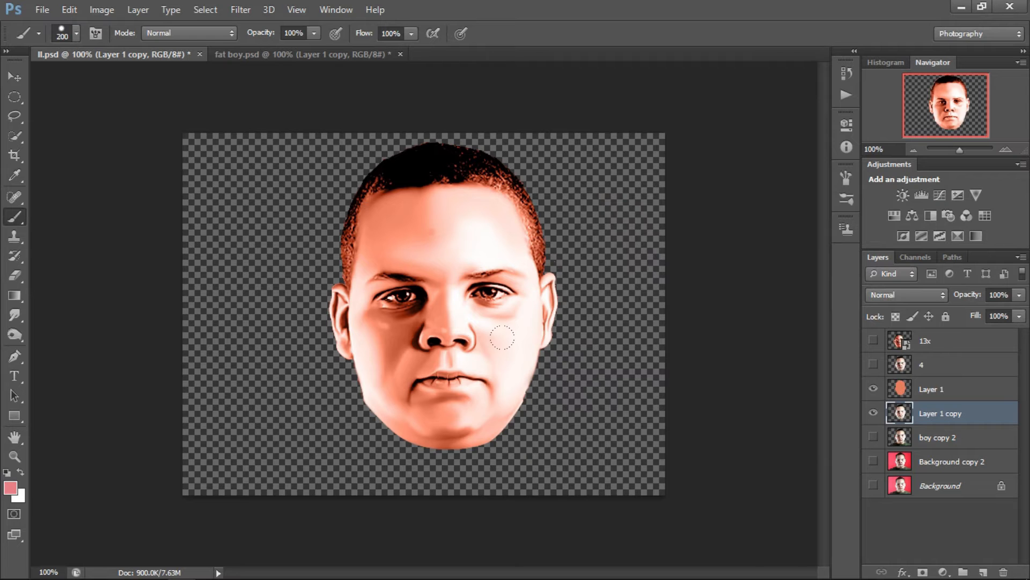
key(ctrl+plus)
key(ctrl+plus)
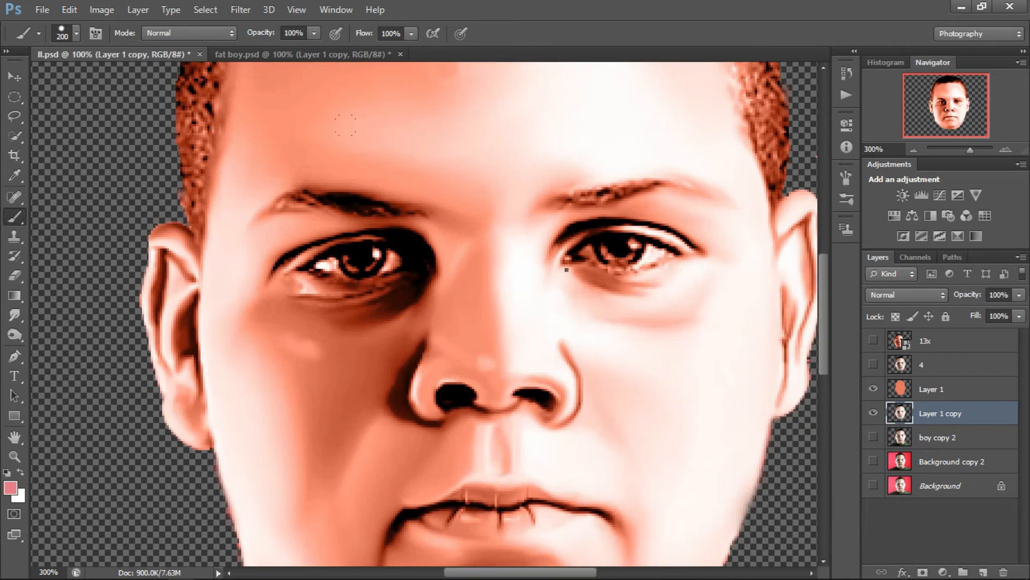
right_click(566, 269)
click(594, 304)
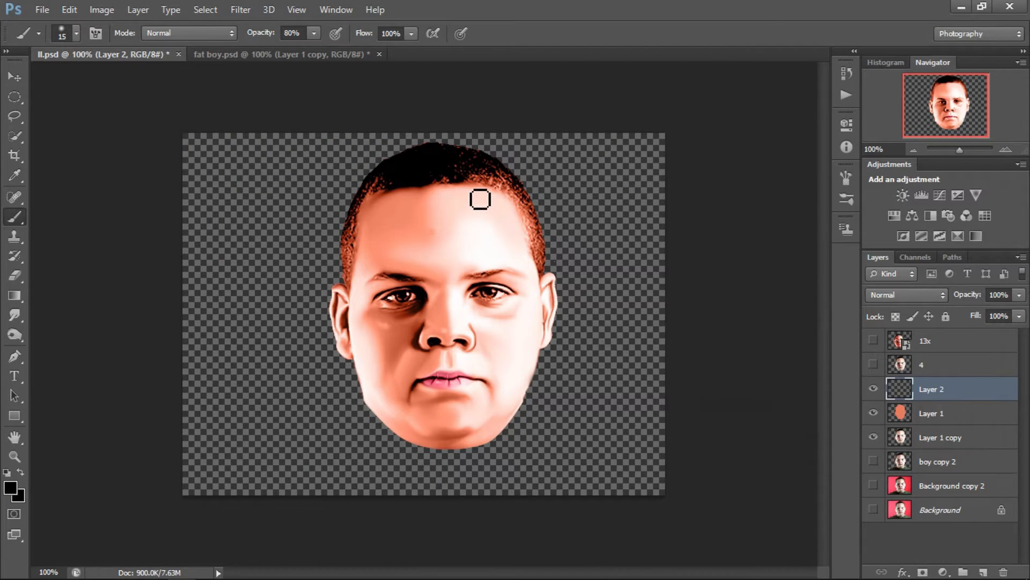
- Choose the 112 px curved grass-blade brush tip for painting hair on Layer 2
right_click(480, 199)
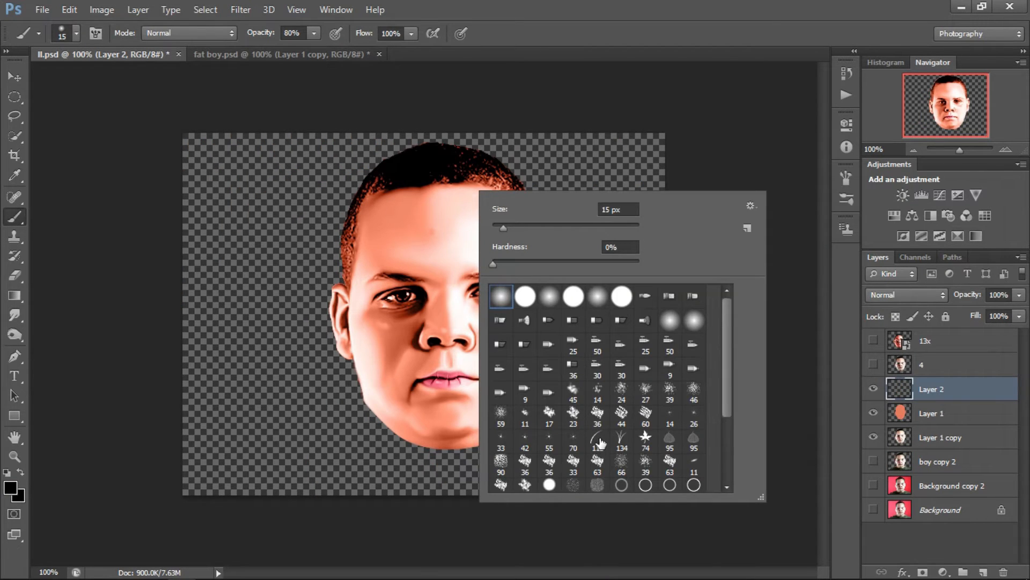
click(598, 440)
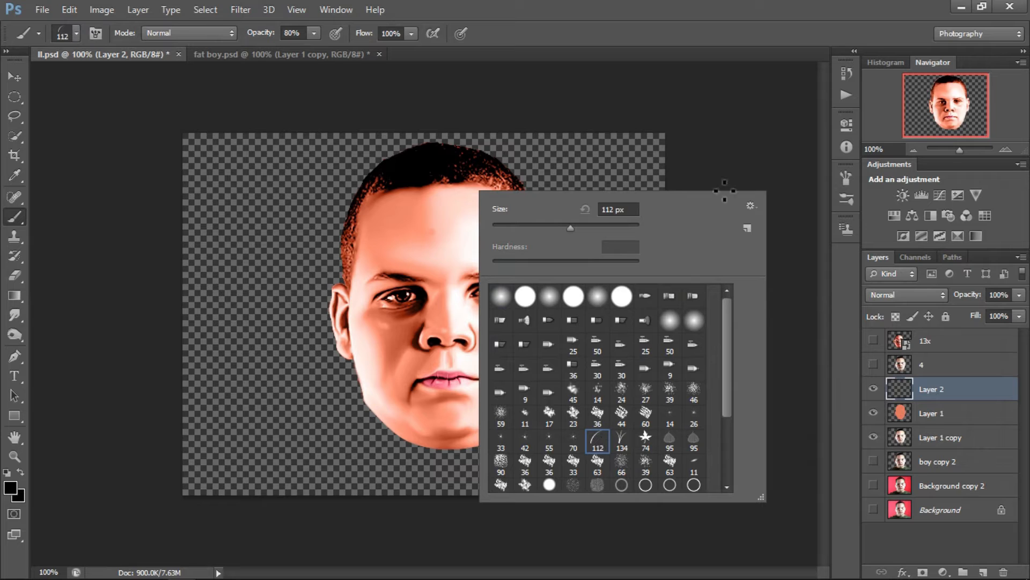
click(725, 168)
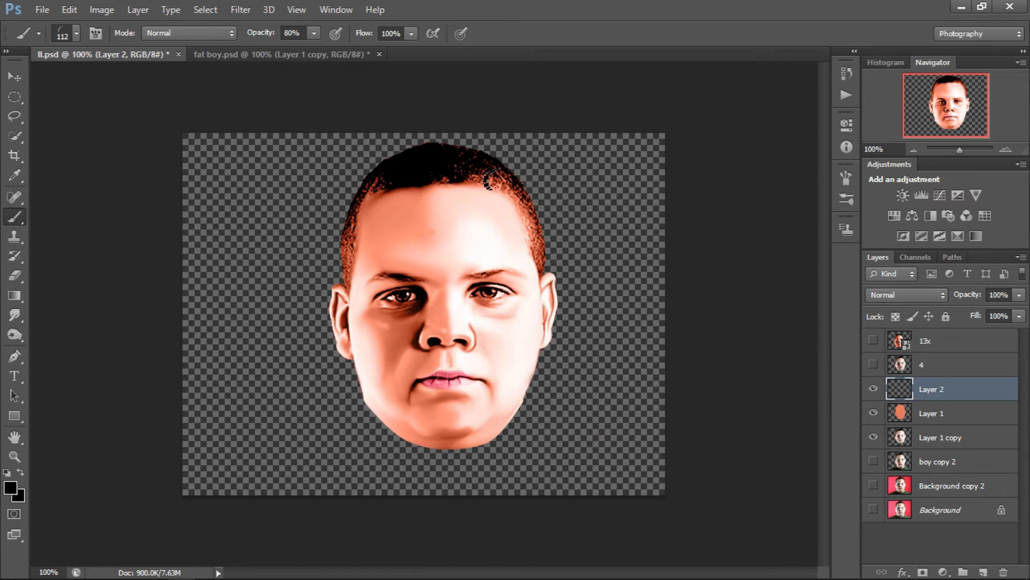
scroll(488, 185, up, 2)
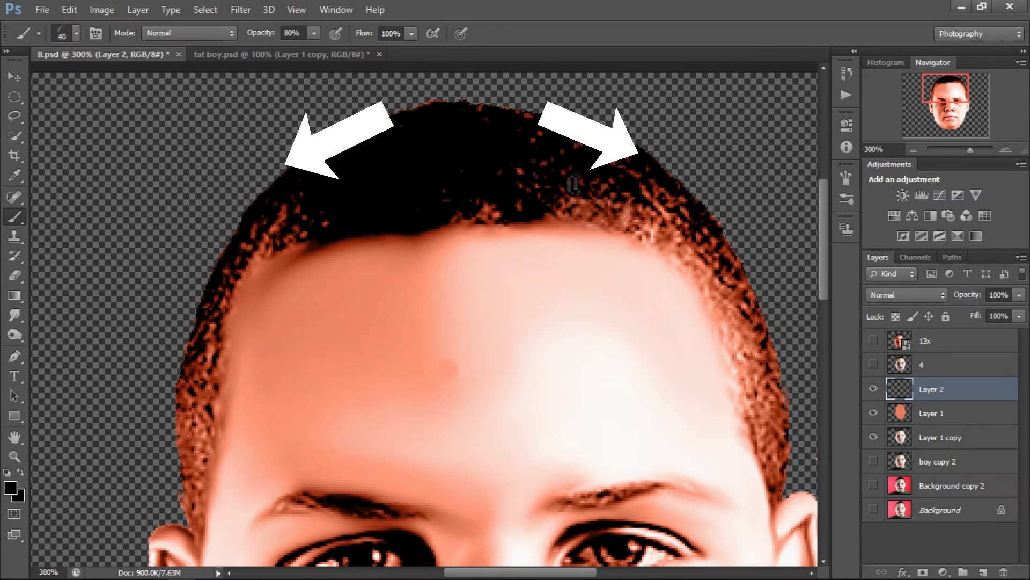
- Paint black hair strokes along the hairline and temples on Layer 2 with the grass-blade brush, and raise the brush opacity to 100%
mouse_move(577, 185)
mouse_down()
mouse_move(601, 220)
mouse_move(698, 253)
mouse_up()
mouse_move(647, 196)
mouse_down()
mouse_move(677, 226)
mouse_move(689, 266)
mouse_up()
drag(496, 200, 461, 215)
drag(284, 207, 242, 274)
drag(228, 263, 236, 288)
drag(257, 236, 260, 264)
drag(323, 198, 321, 239)
drag(469, 199, 468, 225)
drag(523, 199, 520, 231)
drag(714, 224, 738, 311)
drag(719, 257, 748, 322)
drag(577, 197, 574, 225)
mouse_move(570, 200)
mouse_down()
mouse_move(578, 232)
mouse_move(549, 230)
mouse_up()
click(314, 33)
drag(314, 51, 335, 53)
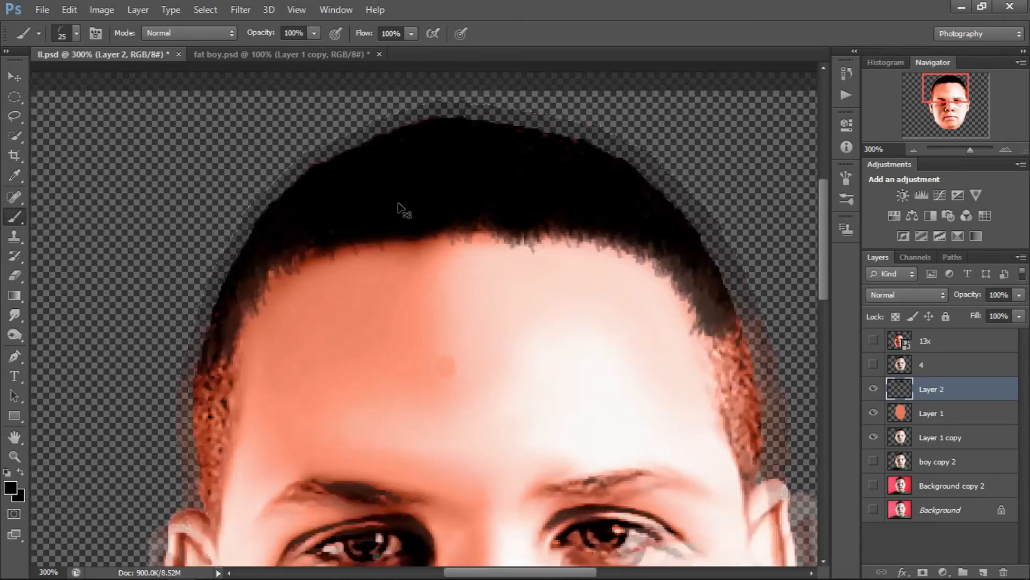
- Examine the painted face and the finished hair strokes at several magnifications
scroll(400, 209, down, 3)
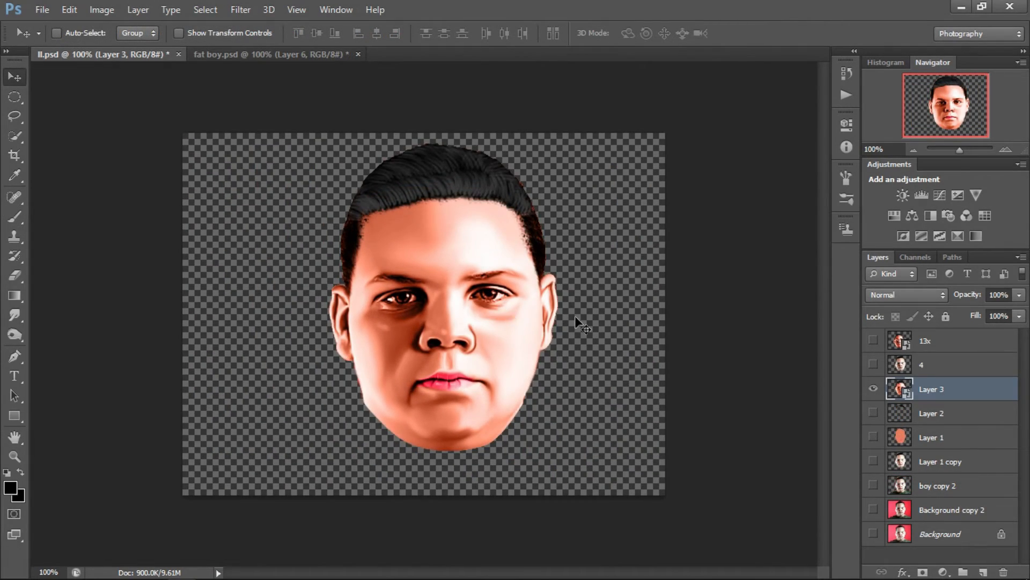
key(ctrl+plus)
scroll(598, 317, up, 3)
key(ctrl+minus)
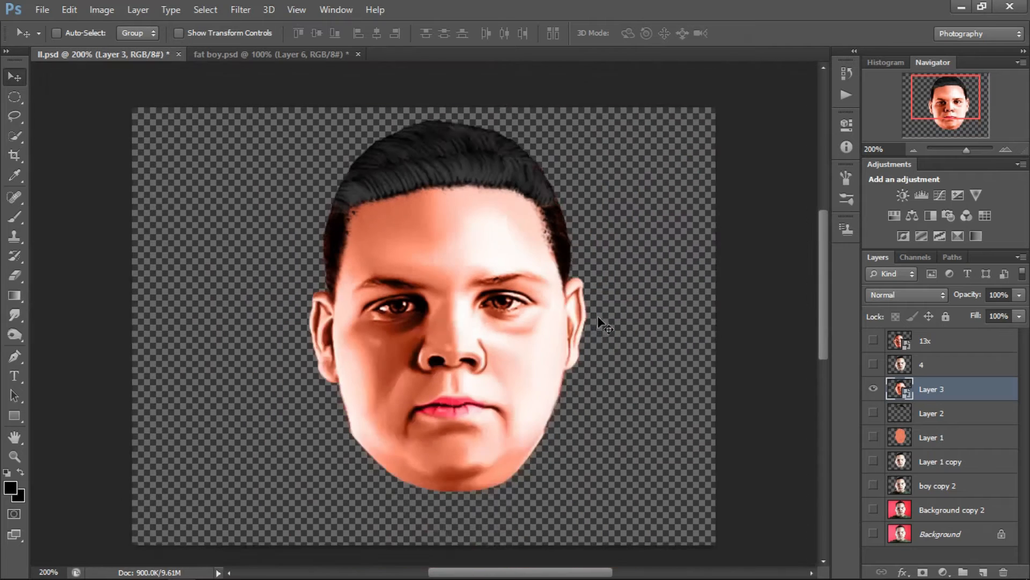
key(ctrl+plus)
scroll(594, 301, up, 3)
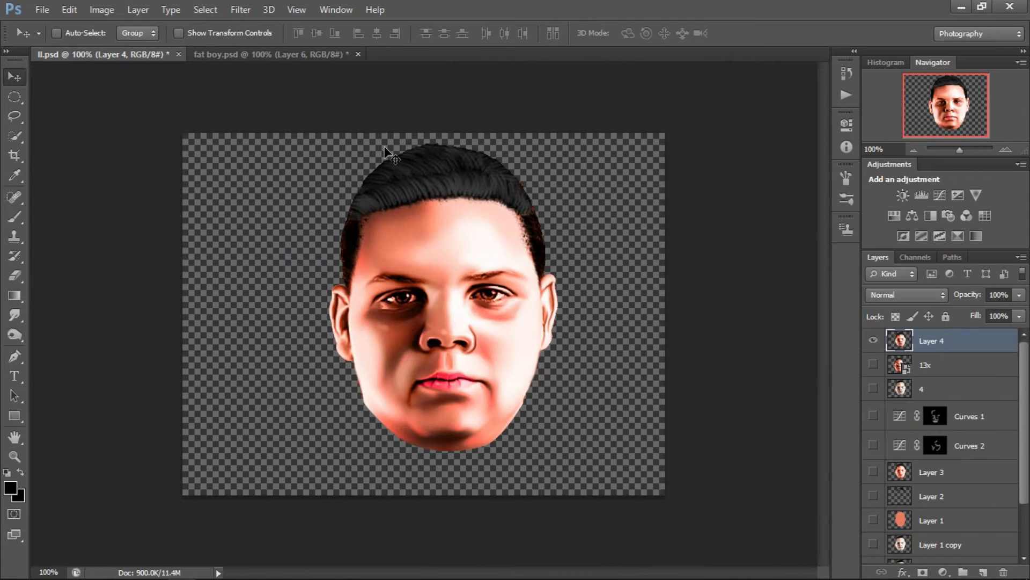
- Open the Liquify filter on Layer 4 and enlarge the Forward Warp brush to 250
click(240, 14)
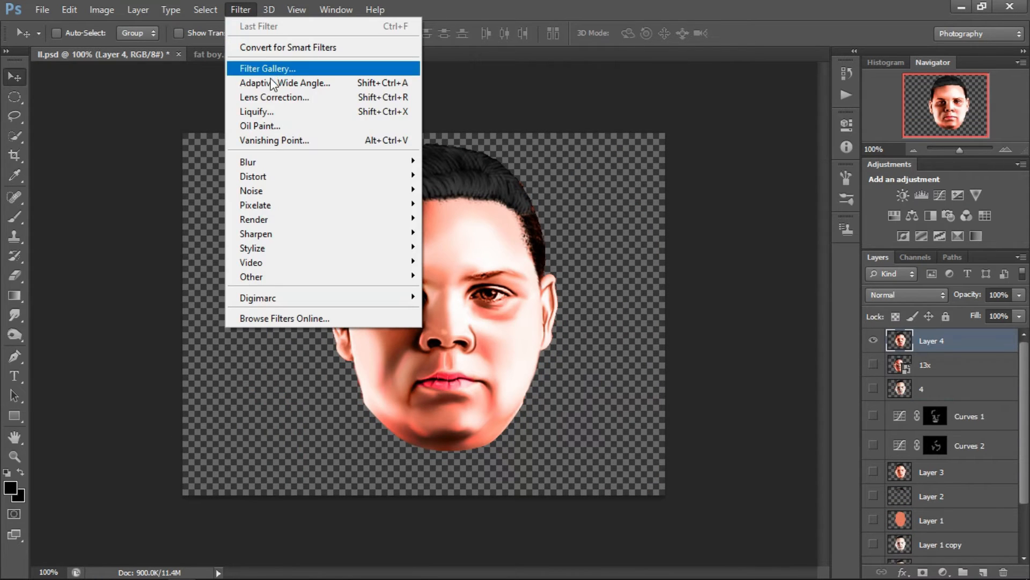
click(272, 111)
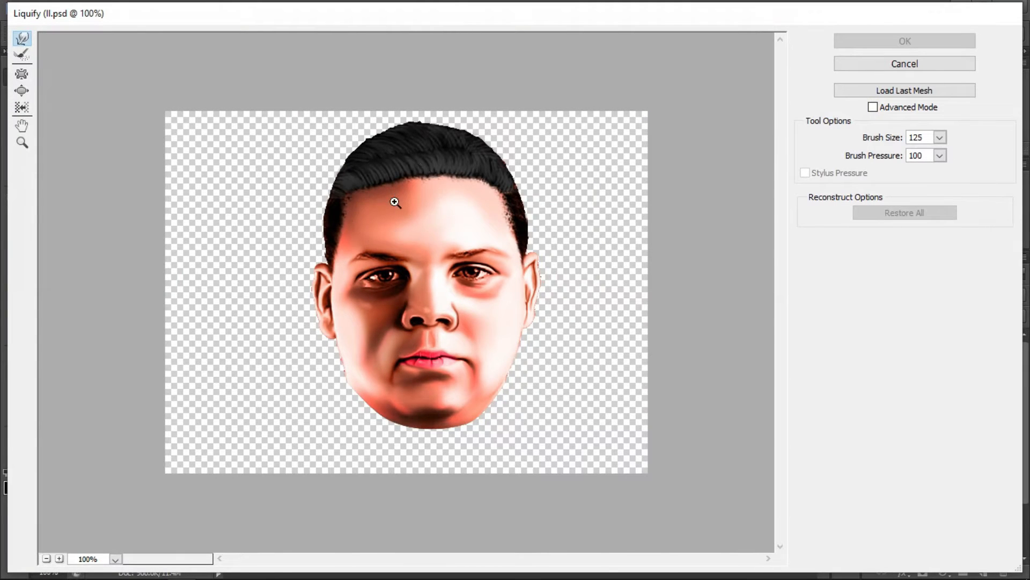
key(ctrl+plus)
scroll(394, 201, up, 3)
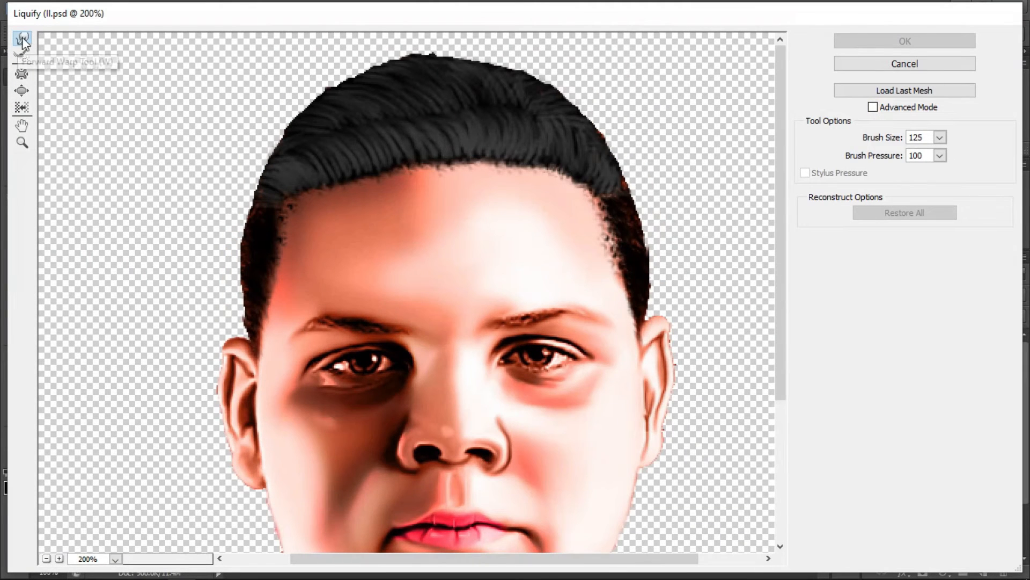
scroll(391, 180, down, 3)
scroll(411, 189, up, 3)
key(bracketright)
key(bracketright)
key(ctrl+minus)
key(ctrl+plus)
key(ctrl+minus)
key(bracketright)
key(bracketright)
key(bracketright)
- Nudge the chin and lower jaw edges slightly inward with the Forward Warp tool to refine the face outline
drag(543, 369, 536, 396)
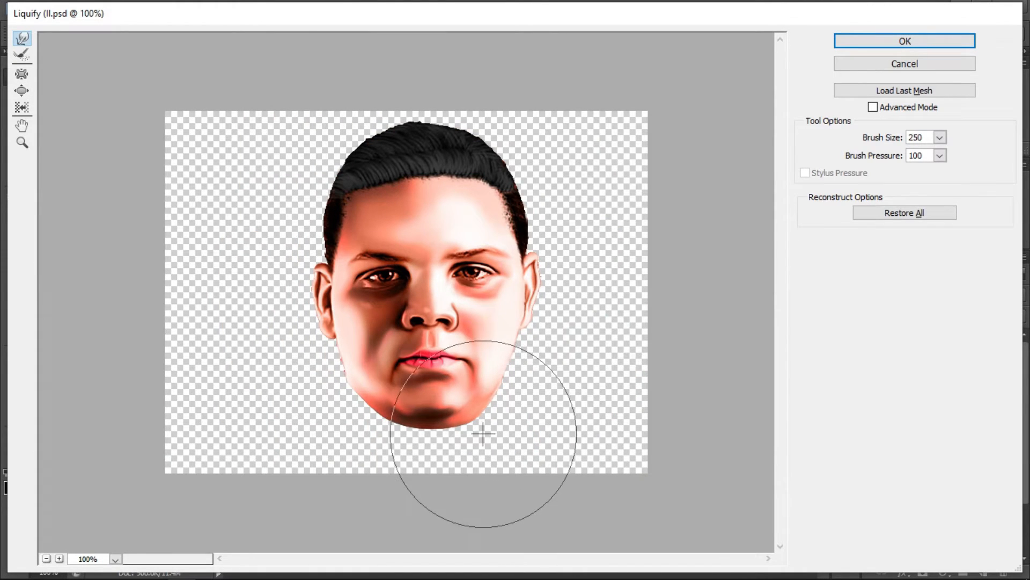
drag(391, 442, 389, 433)
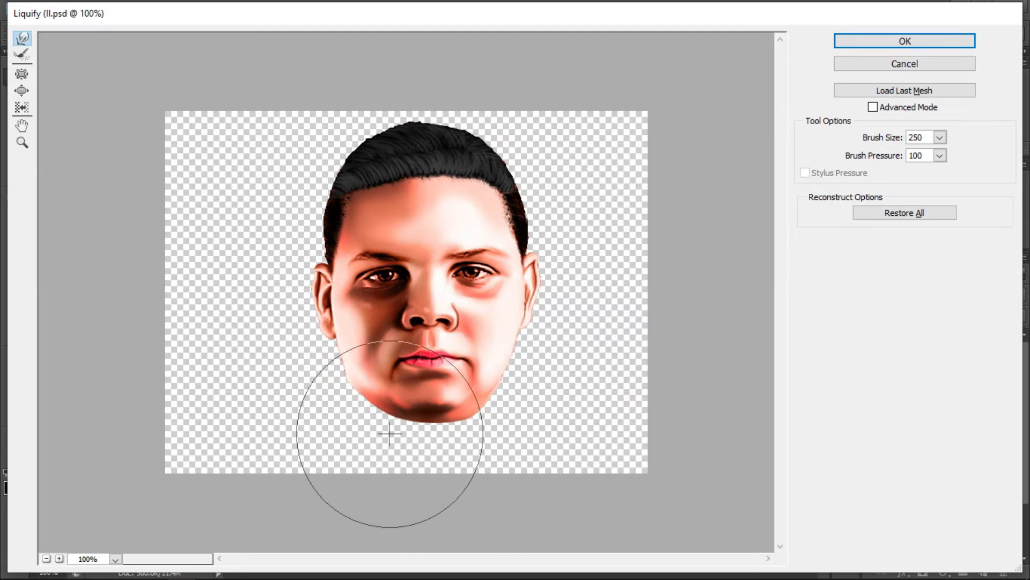
drag(345, 404, 345, 396)
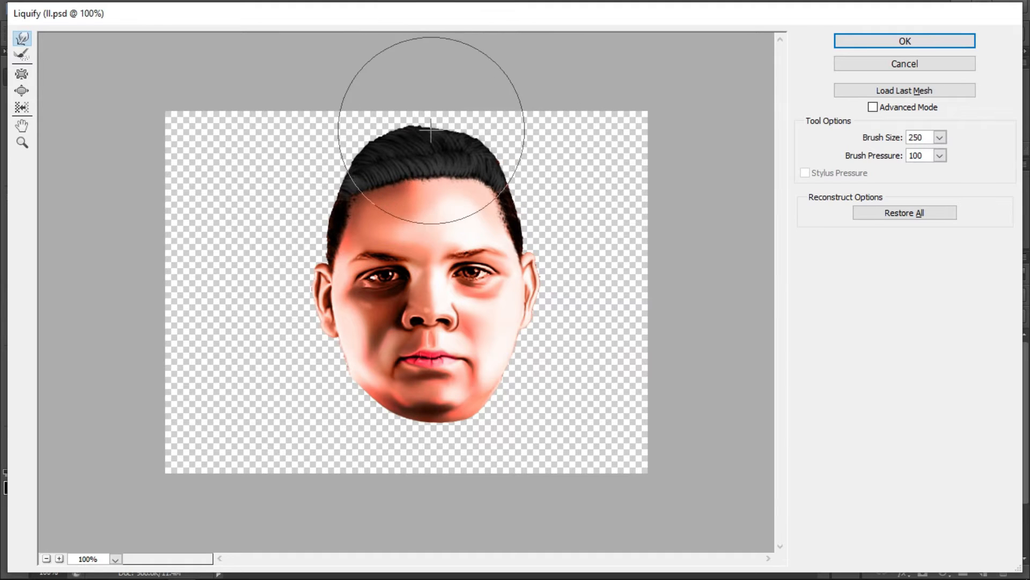
- Try to stretch the jaw and upper head outward into a caricature shape with Forward Warp, and undo these warps
mouse_move(517, 372)
mouse_down()
mouse_move(497, 391)
mouse_move(566, 410)
mouse_up()
drag(365, 391, 310, 393)
drag(379, 216, 341, 183)
drag(445, 196, 487, 167)
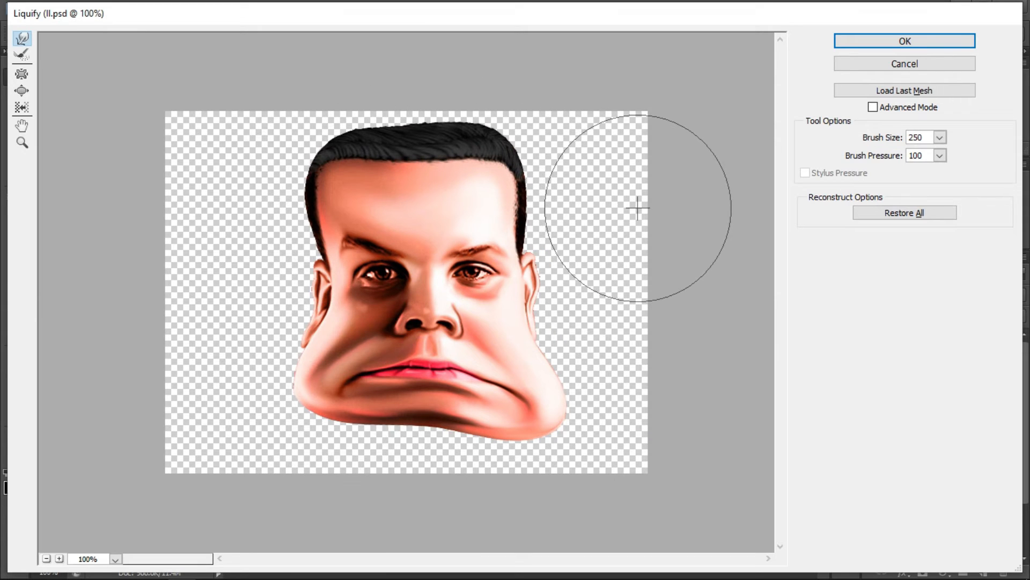
key(ctrl+alt+z)
key(ctrl+alt+z)
key(ctrl+alt+z)
key(ctrl+alt+z)
key(ctrl+alt+z)
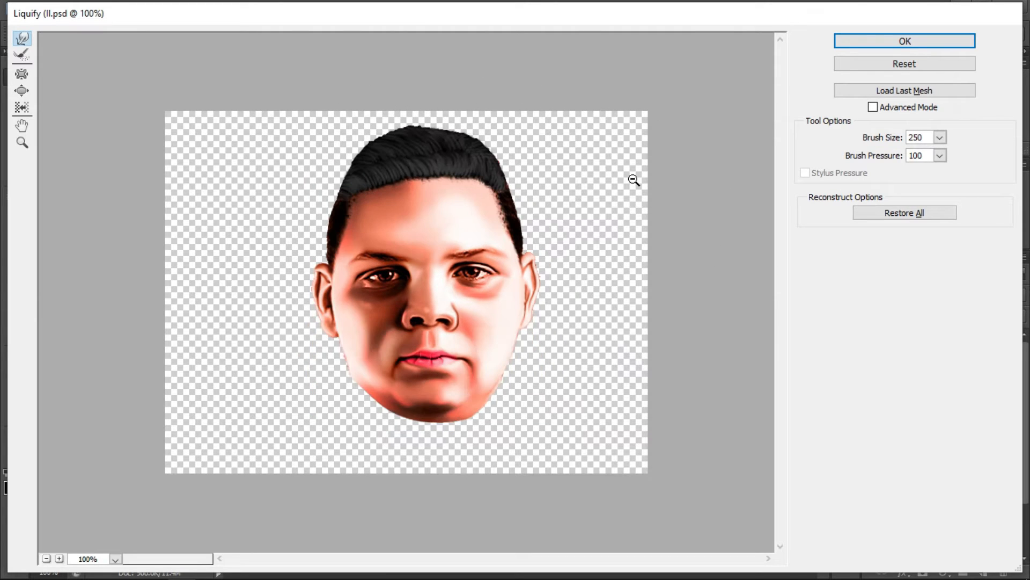
- Push the chin upward into a shorter, rounder shape with Forward Warp and apply the Liquify filter
mouse_move(488, 437)
mouse_down()
mouse_move(484, 423)
mouse_move(429, 422)
mouse_up()
drag(362, 414, 364, 409)
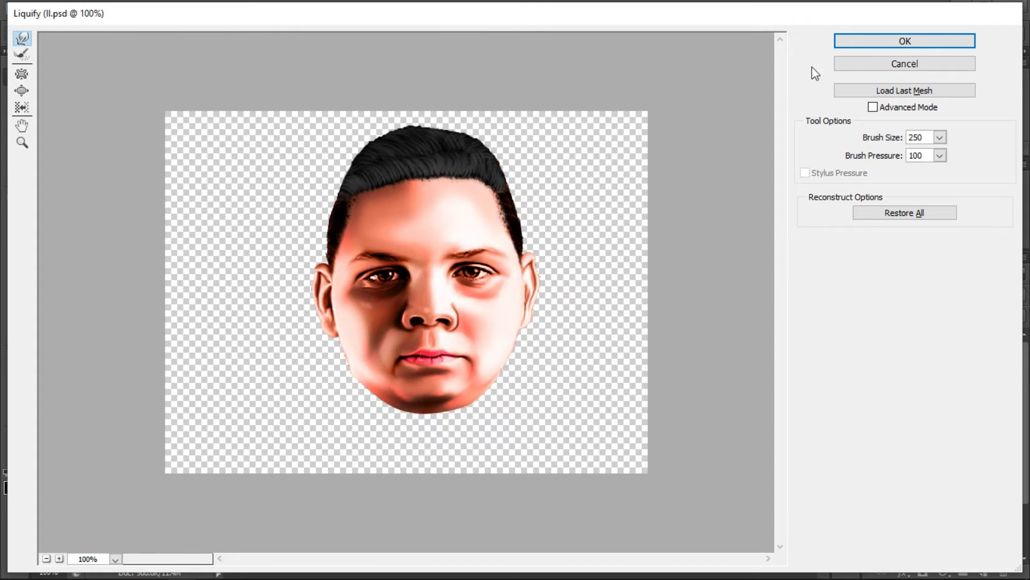
click(915, 43)
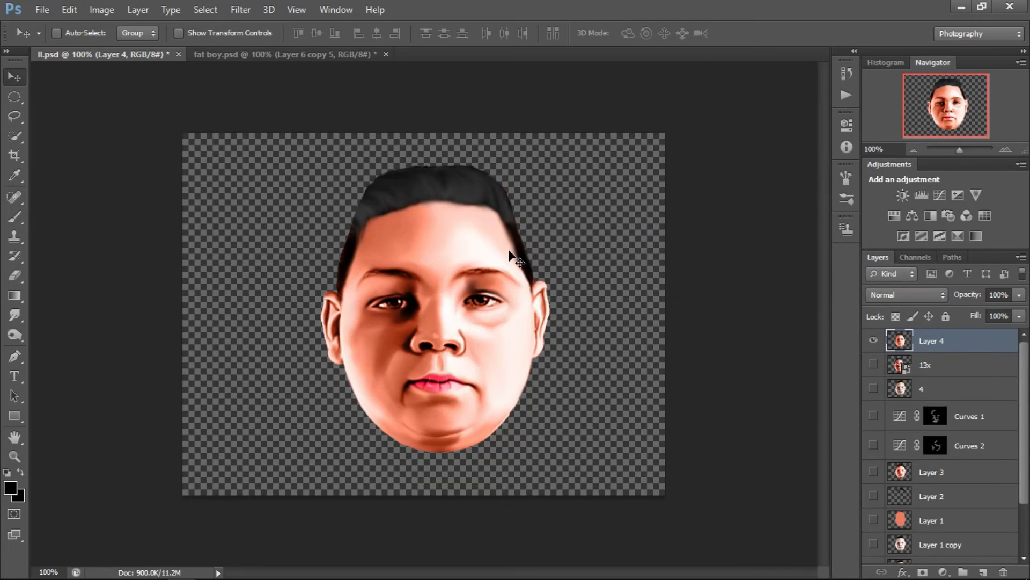
key(ctrl+plus)
key(ctrl+plus)
key(ctrl+minus)
key(ctrl+minus)
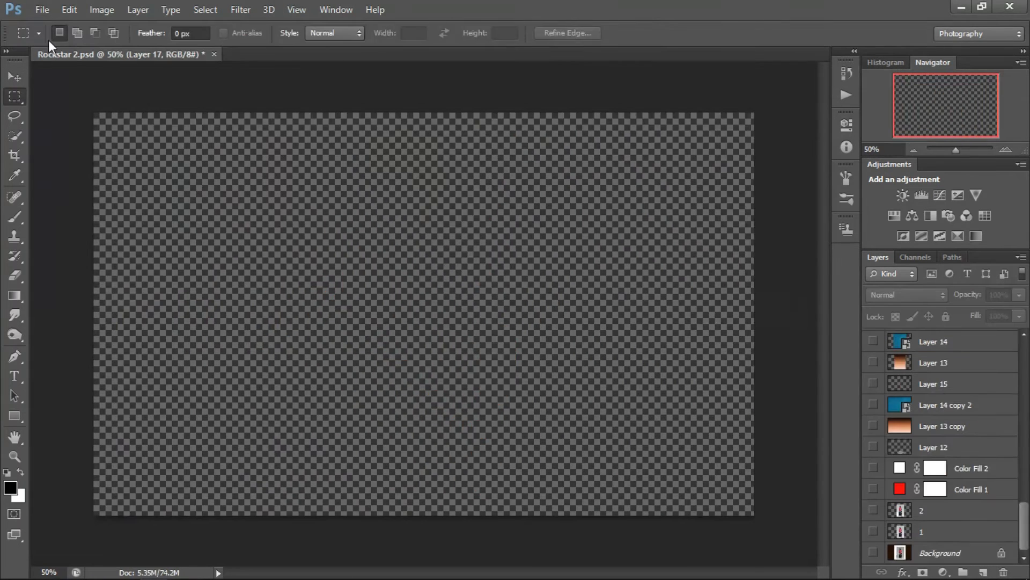
- Open image 2, the full-body photo of the figure in the bomber jacket
key(ctrl+o)
click(314, 193)
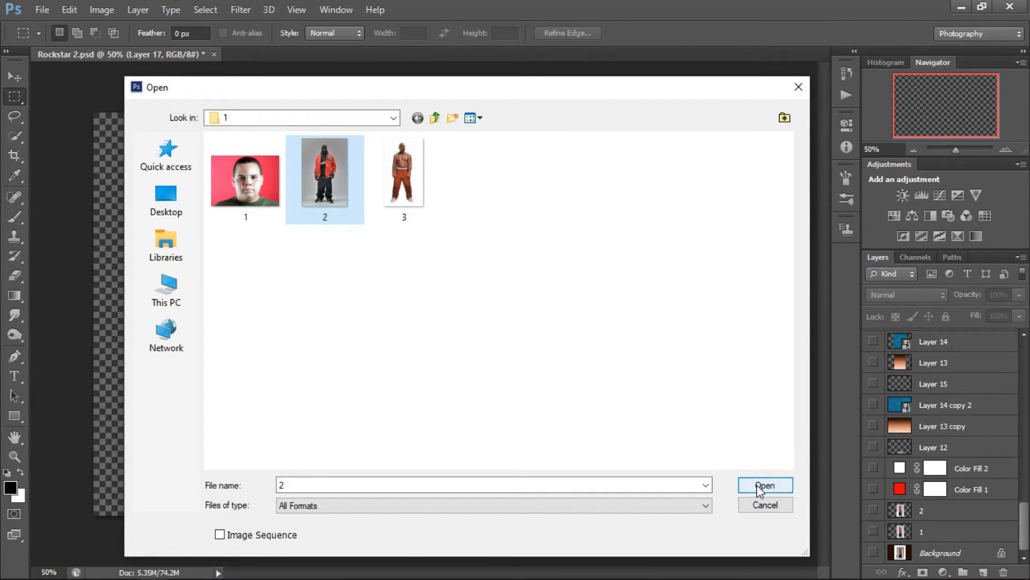
click(756, 485)
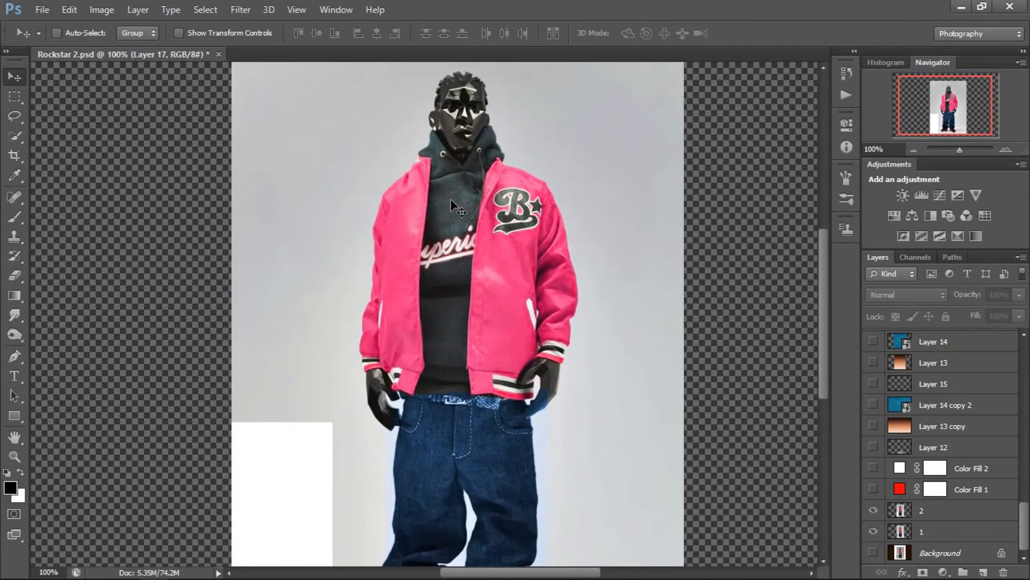
key(ctrl+minus)
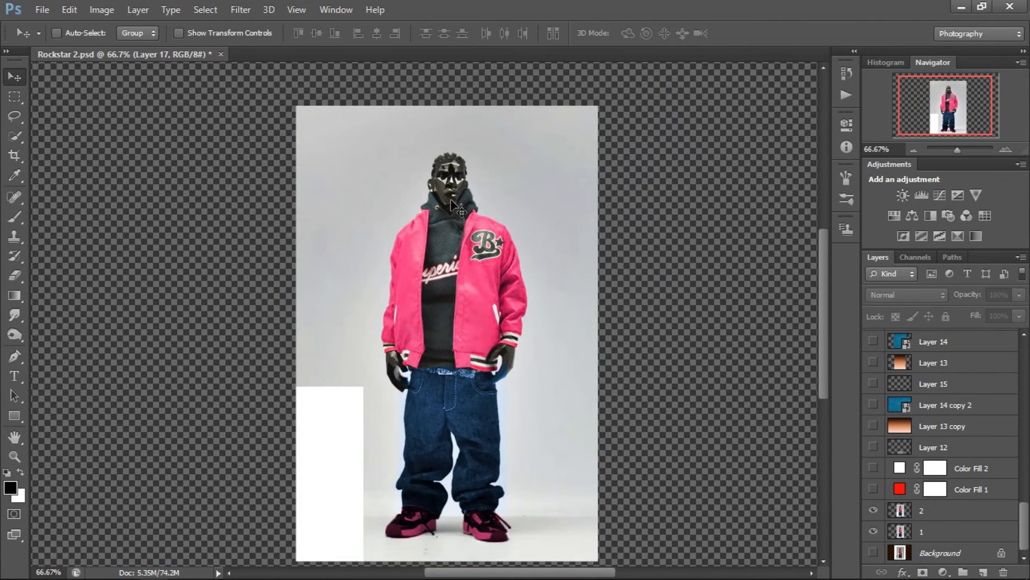
- Select the figure's dark head with the Quick Selection tool
click(14, 136)
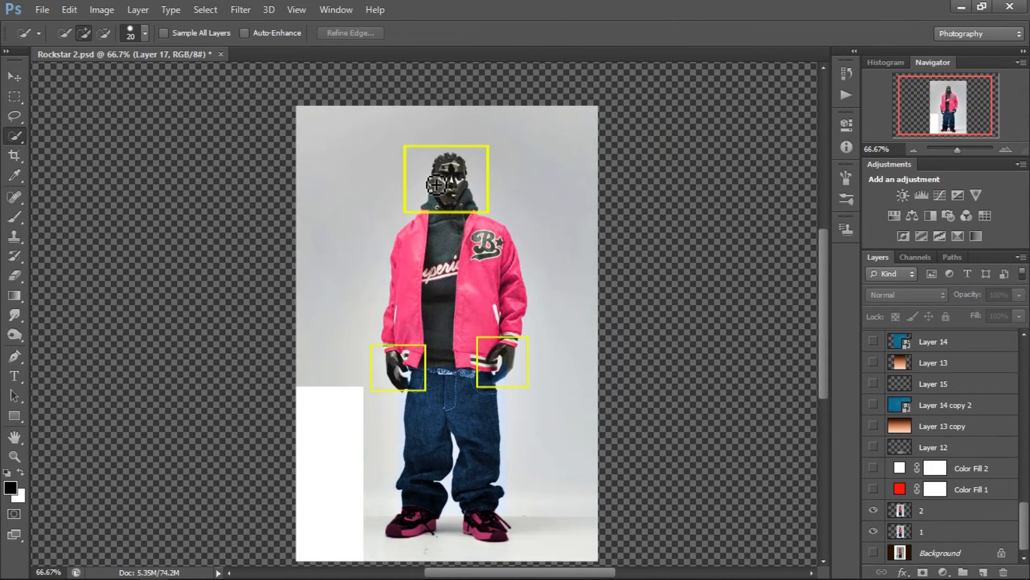
key(ctrl+plus)
key(ctrl+plus)
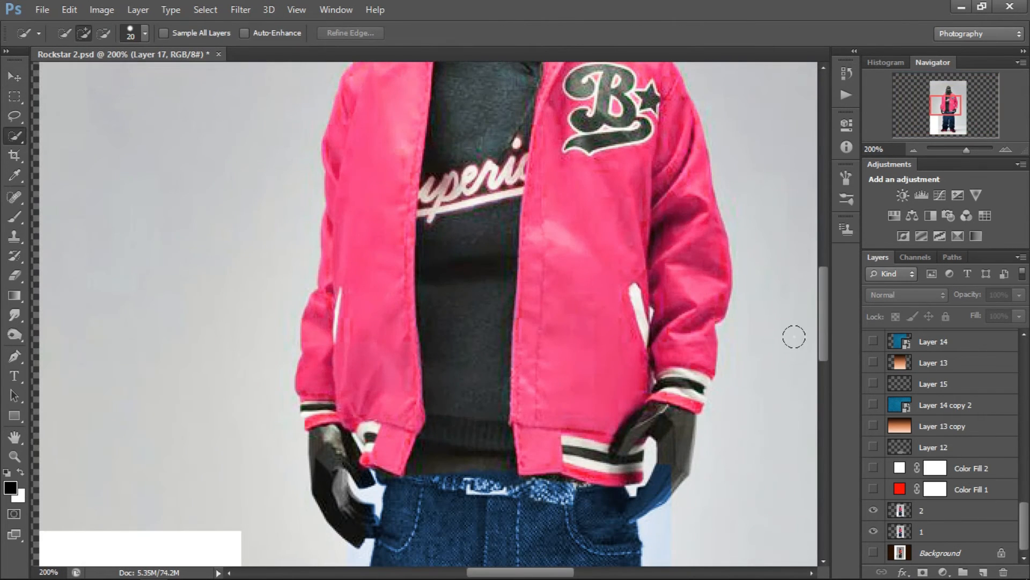
drag(822, 323, 825, 242)
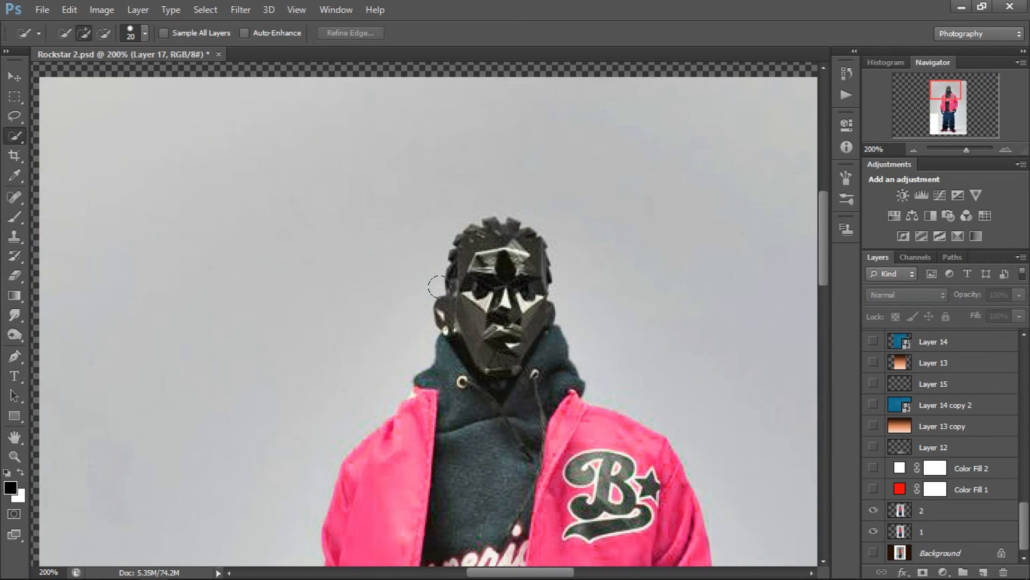
mouse_move(488, 273)
mouse_down()
mouse_move(529, 268)
mouse_move(518, 245)
mouse_move(483, 236)
mouse_up()
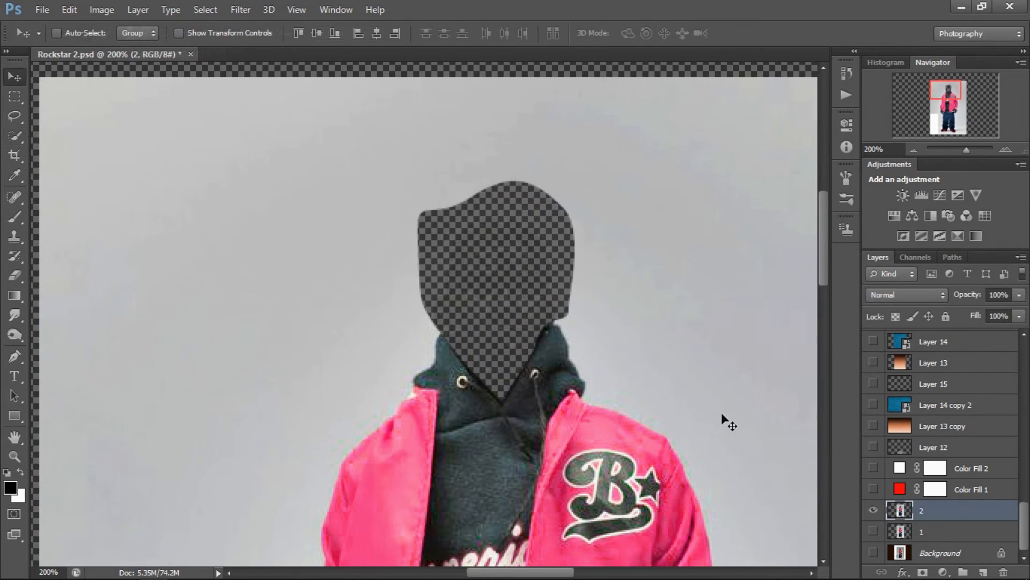
- Examine the body photo on layer 2 around the cut-out head and hands
key(ctrl+minus)
key(ctrl+minus)
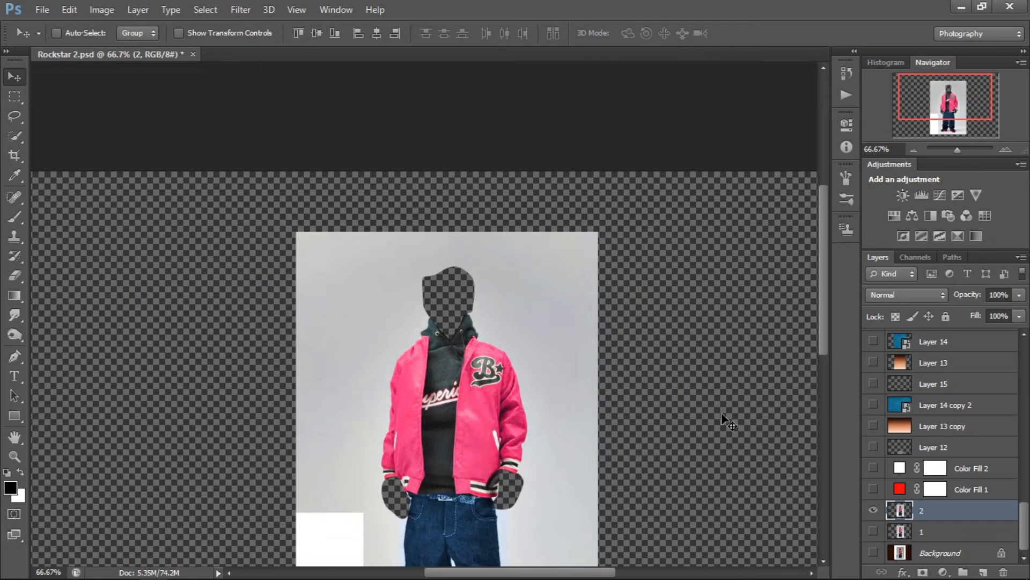
key(ctrl+minus)
key(ctrl+plus)
key(ctrl+minus)
key(ctrl+plus)
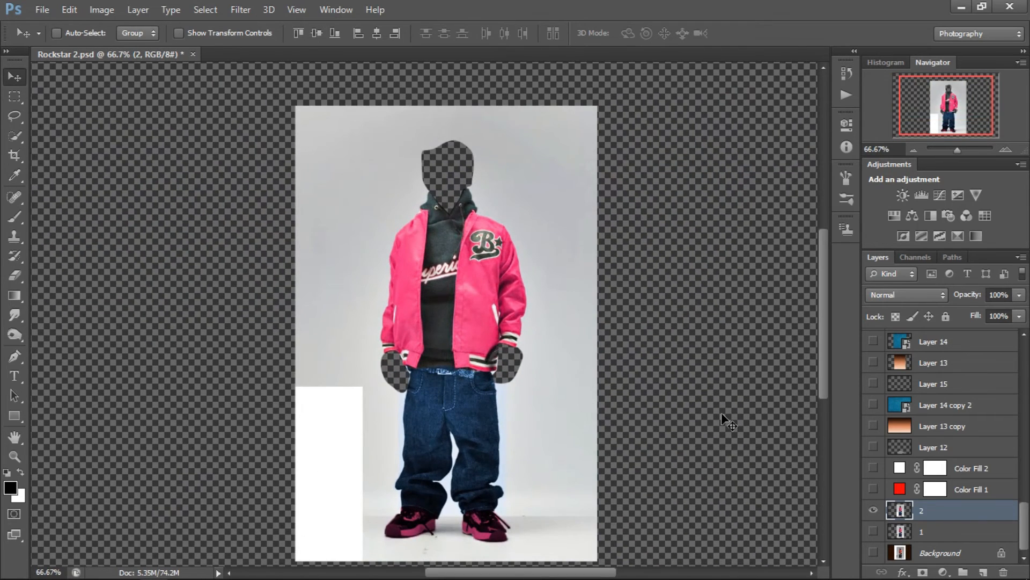
key(ctrl+plus)
key(ctrl+minus)
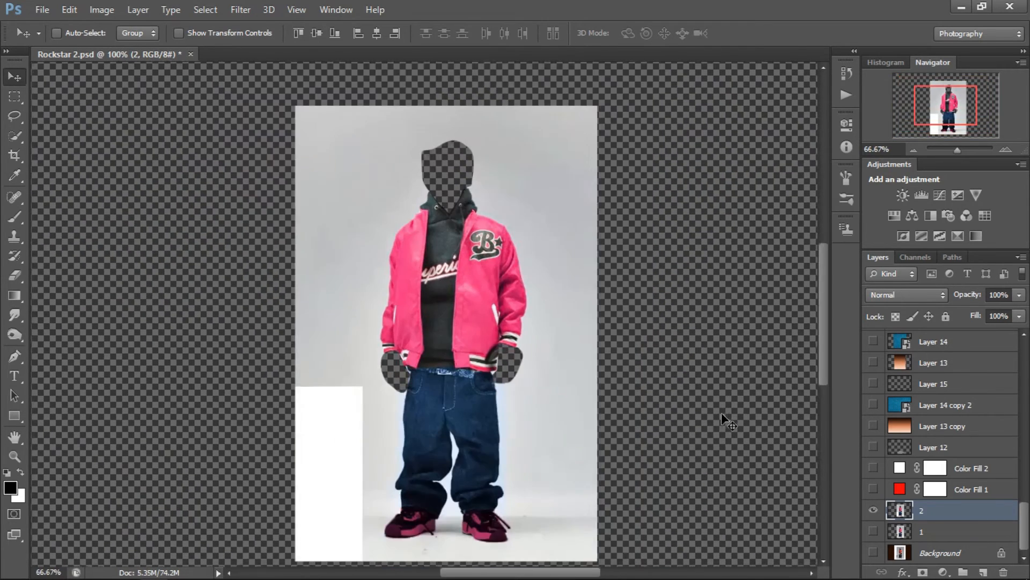
key(ctrl+plus)
key(ctrl+minus)
key(ctrl+plus)
key(ctrl+minus)
- Sharpen the clothed body on layer 3 with Unsharp Mask at an amount of 109%, adjusting the radius and threshold
click(242, 10)
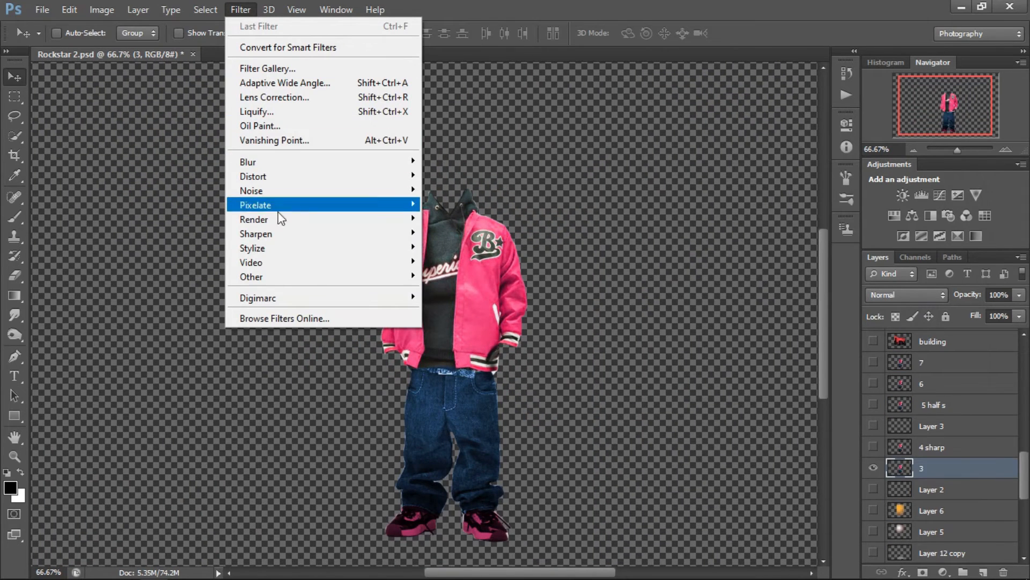
mouse_move(281, 239)
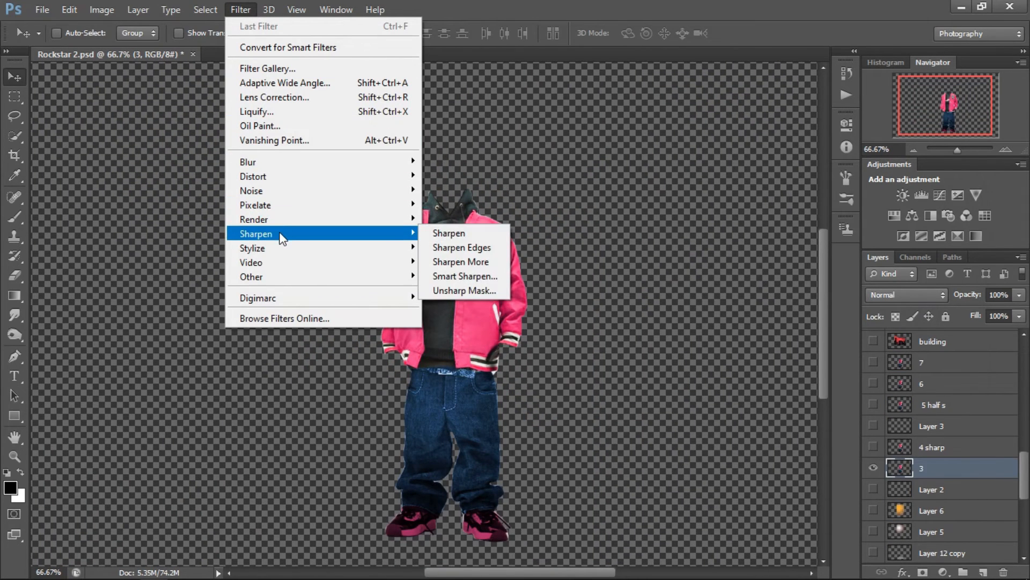
click(460, 293)
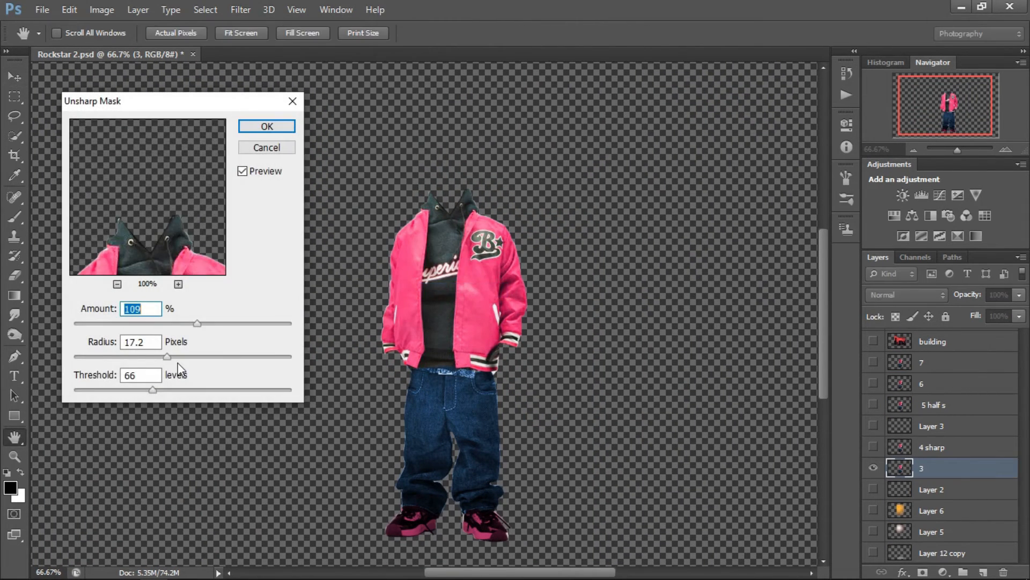
click(189, 356)
click(186, 390)
click(285, 129)
key(v)
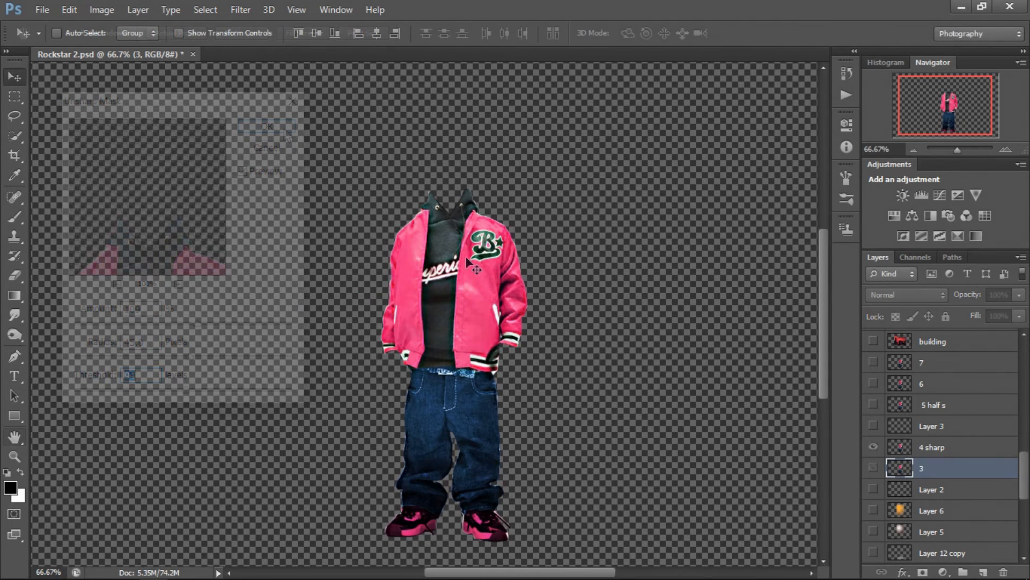
- Compare the body before and after sharpening by toggling the visibility of the 4 sharp layer over layer 3
click(876, 467)
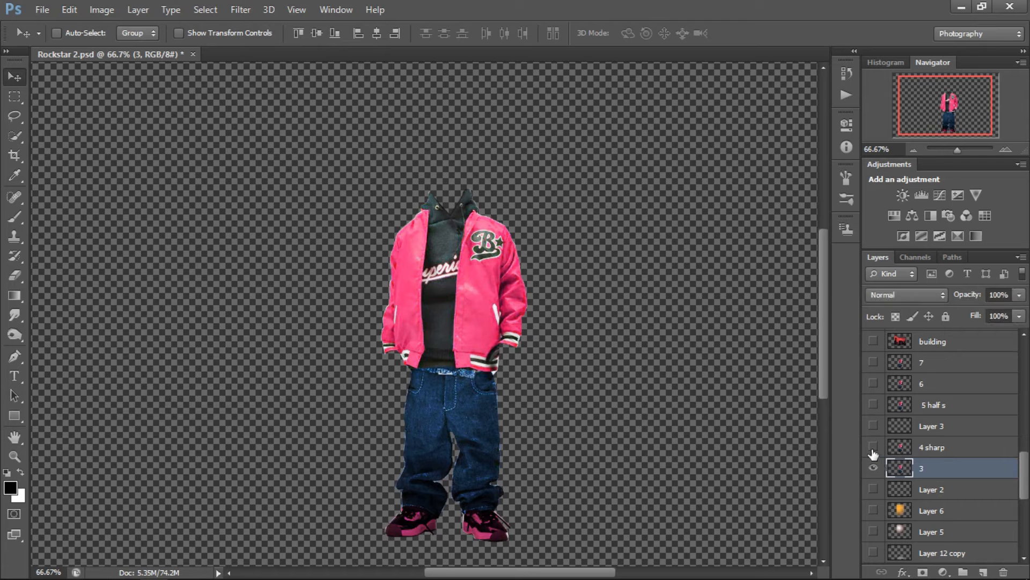
click(873, 449)
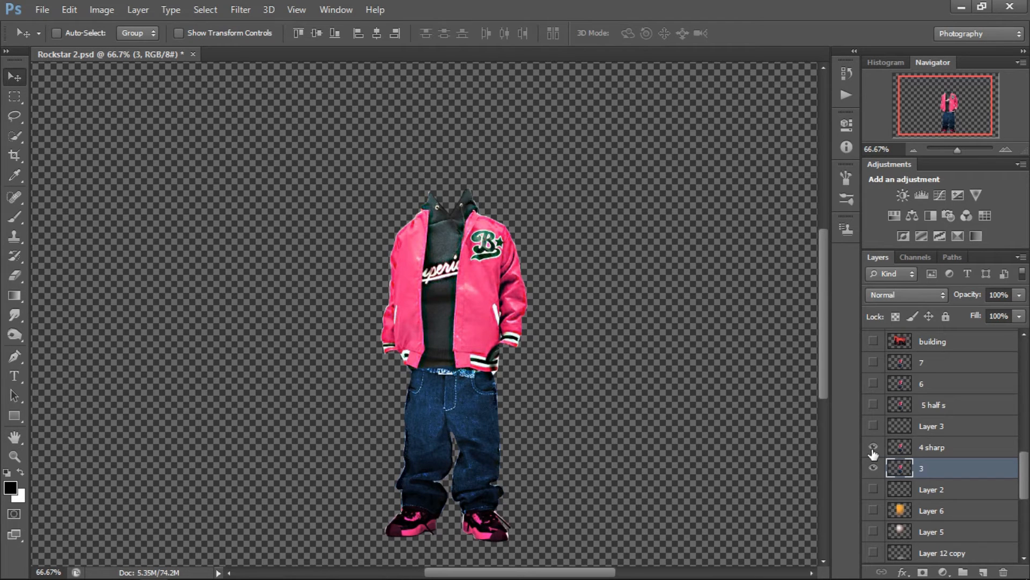
click(873, 448)
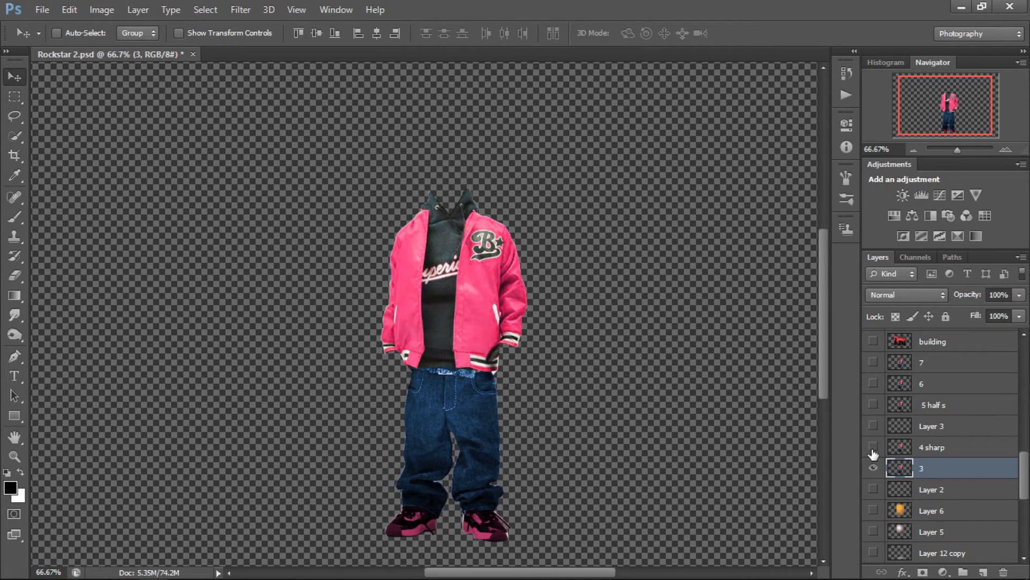
key(ctrl+plus)
click(873, 449)
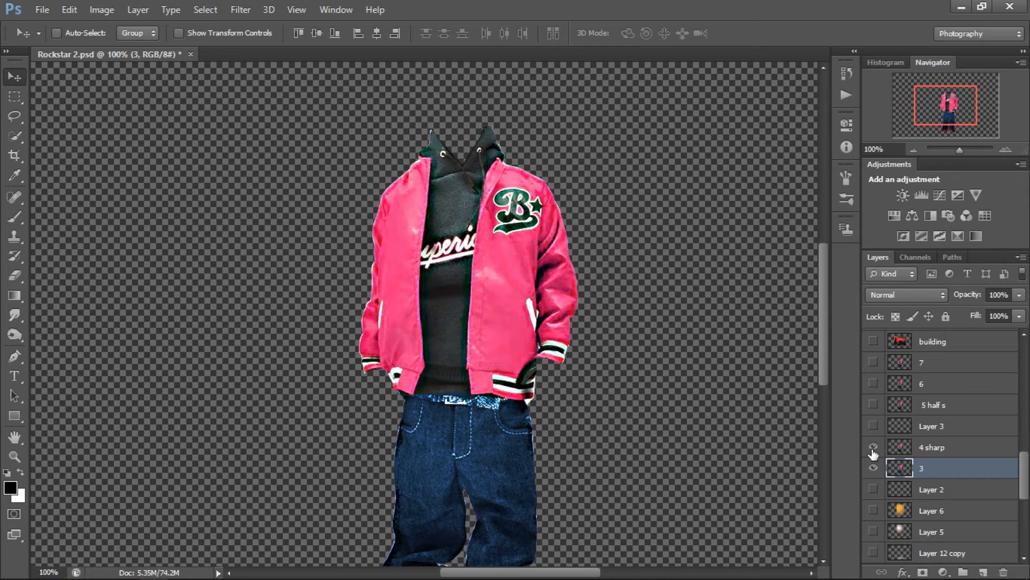
- Make the 4 sharp layer active and choose the Smudge tool for smoothing the jacket and jeans
click(932, 447)
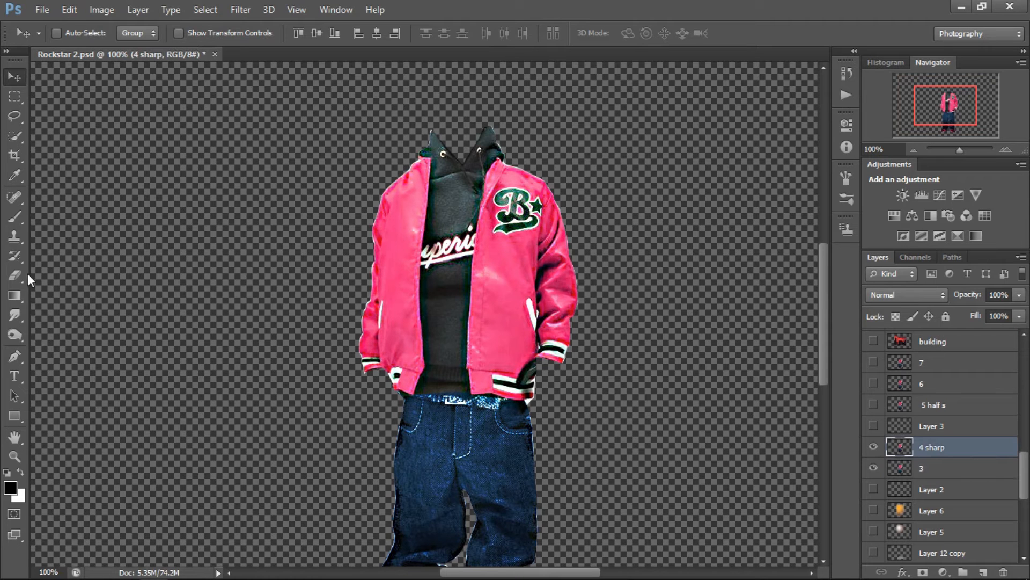
click(18, 316)
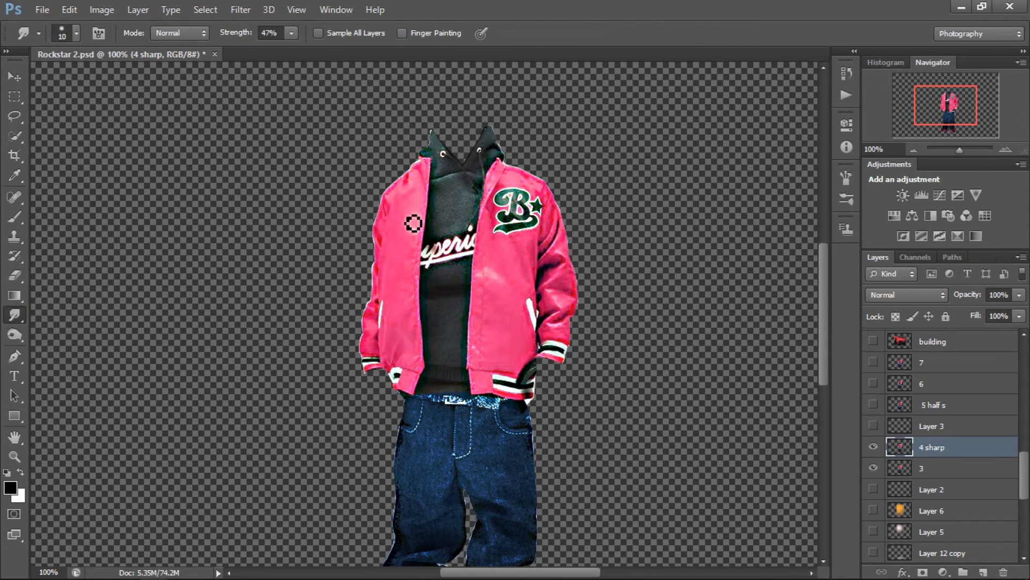
key(ctrl+plus)
key(ctrl+plus)
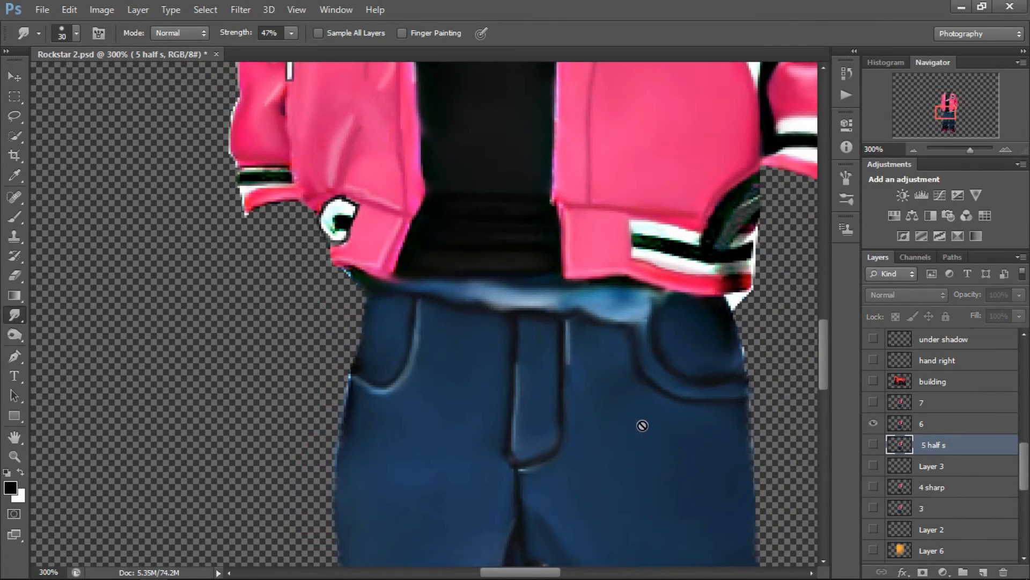
- Make layer 6 active and compare the smudged body with the 4 sharp version by toggling layer 6's visibility
click(928, 427)
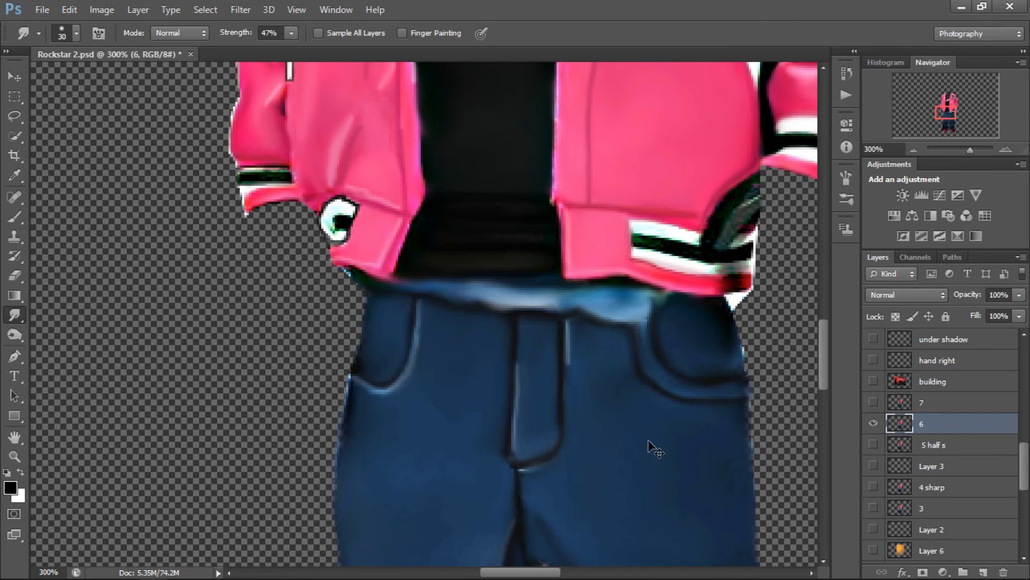
key(ctrl+minus)
key(ctrl+minus)
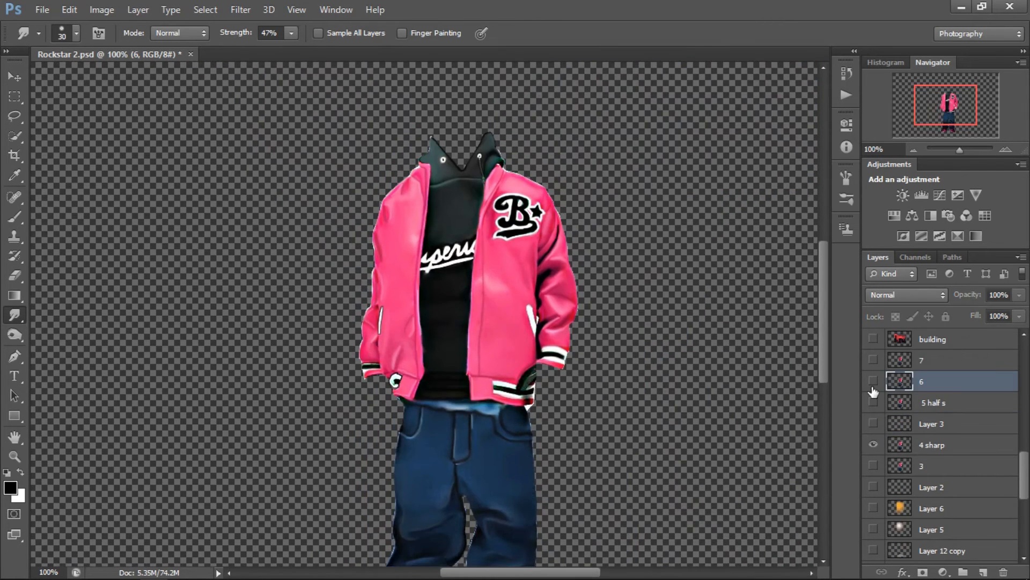
click(873, 384)
click(873, 384)
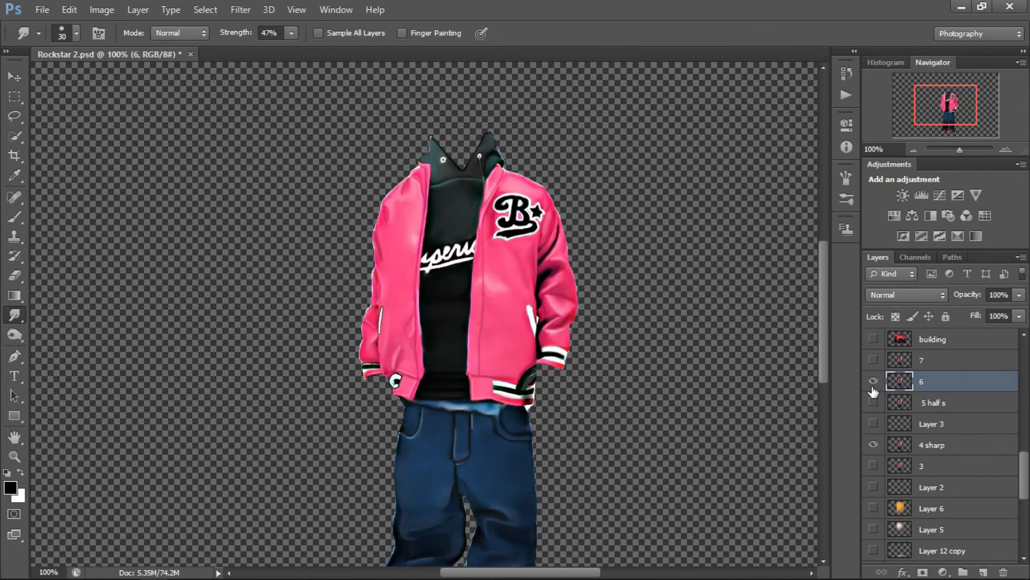
click(873, 385)
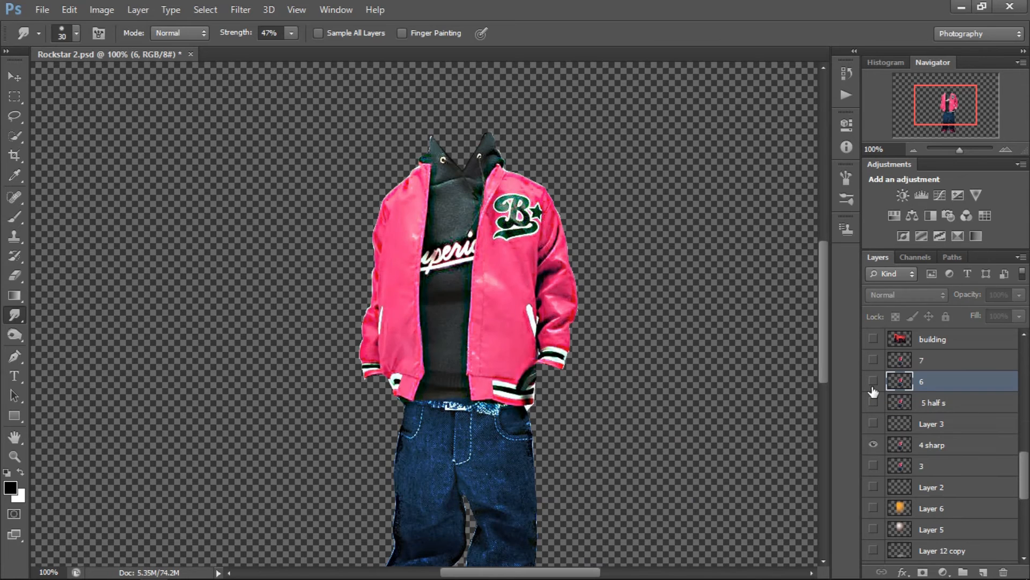
click(873, 384)
scroll(420, 291, down, 3)
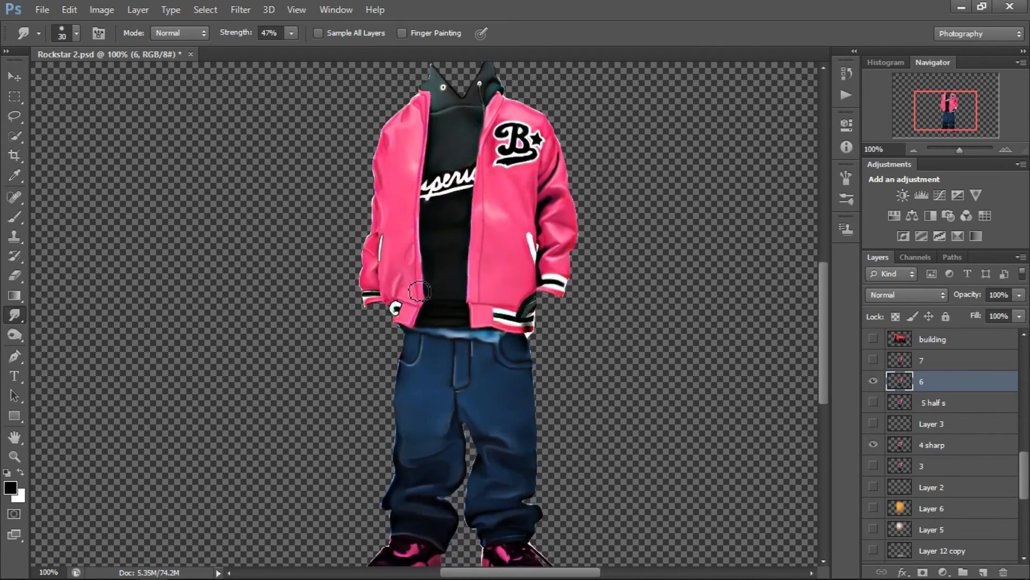
scroll(911, 428, up, 1)
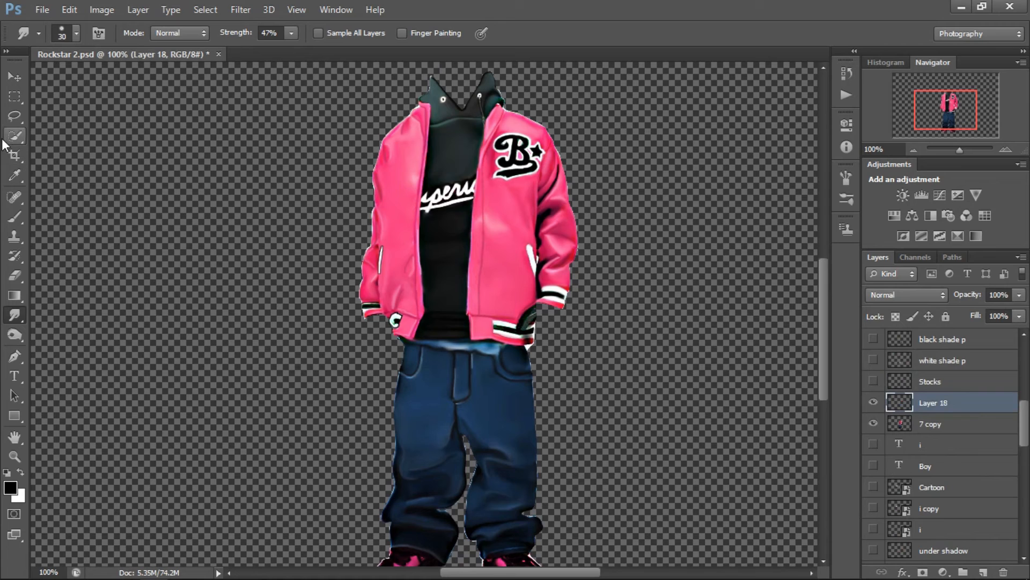
- Choose the Brush tool at 100% opacity and size 9 for outlining the collar and jacket on Layer 18
click(14, 217)
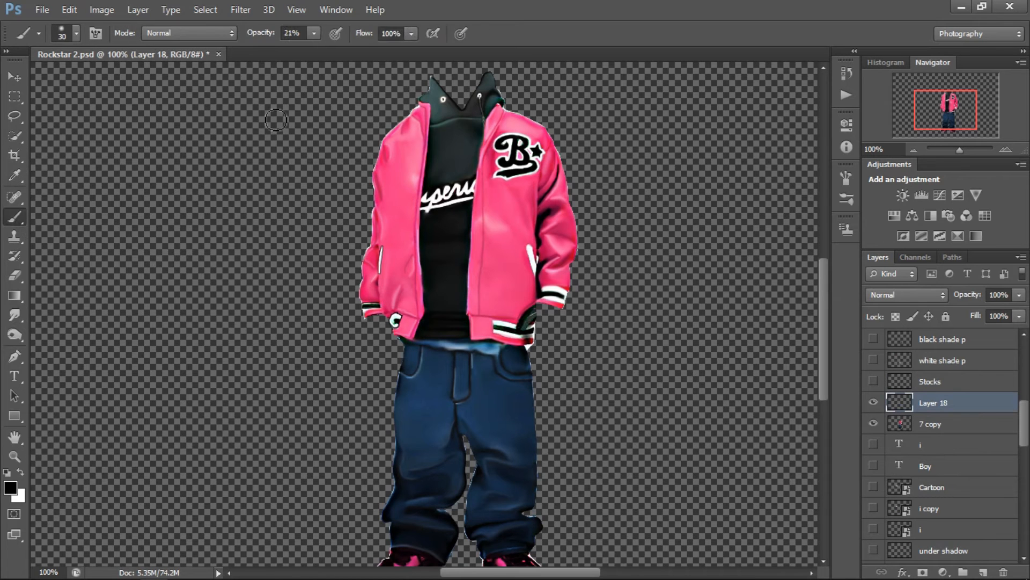
click(313, 33)
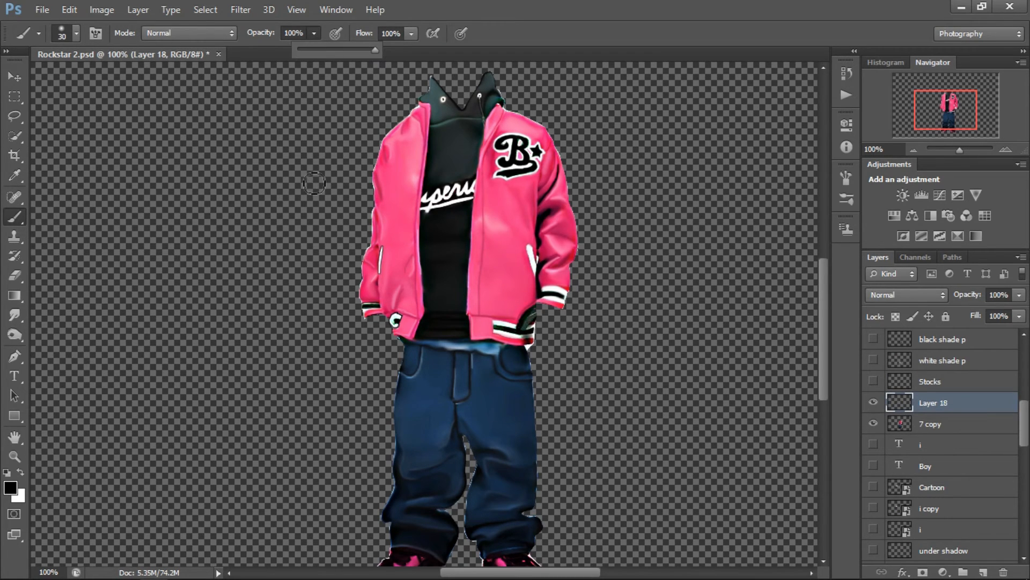
key(bracketleft)
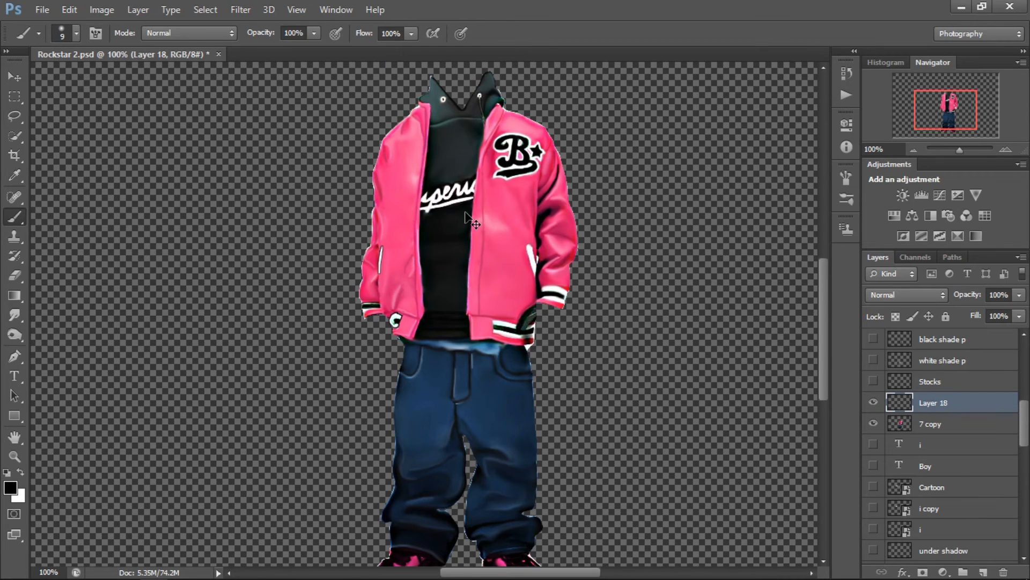
key(ctrl+plus)
scroll(468, 207, up, 9)
key(ctrl+plus)
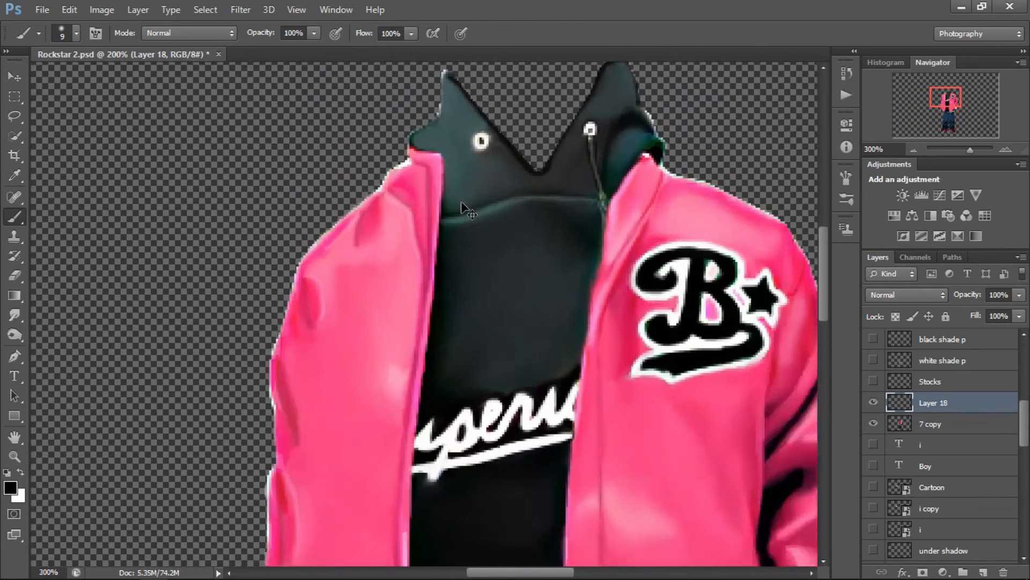
key(ctrl+plus)
key(ctrl+plus)
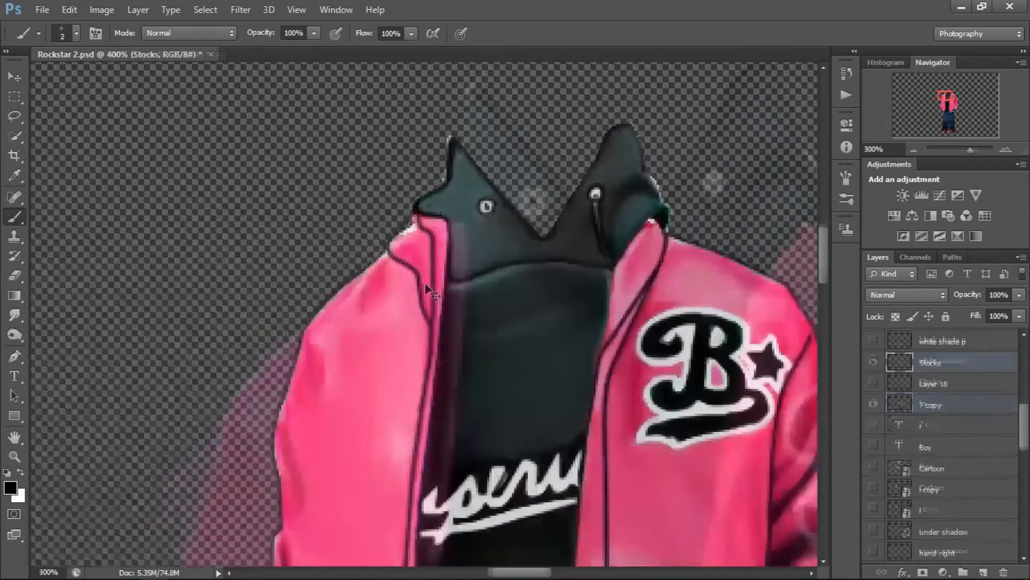
- Compare the jacket with and without its black outlines by toggling the visibility of the Stocks layer
key(ctrl+minus)
key(ctrl+plus)
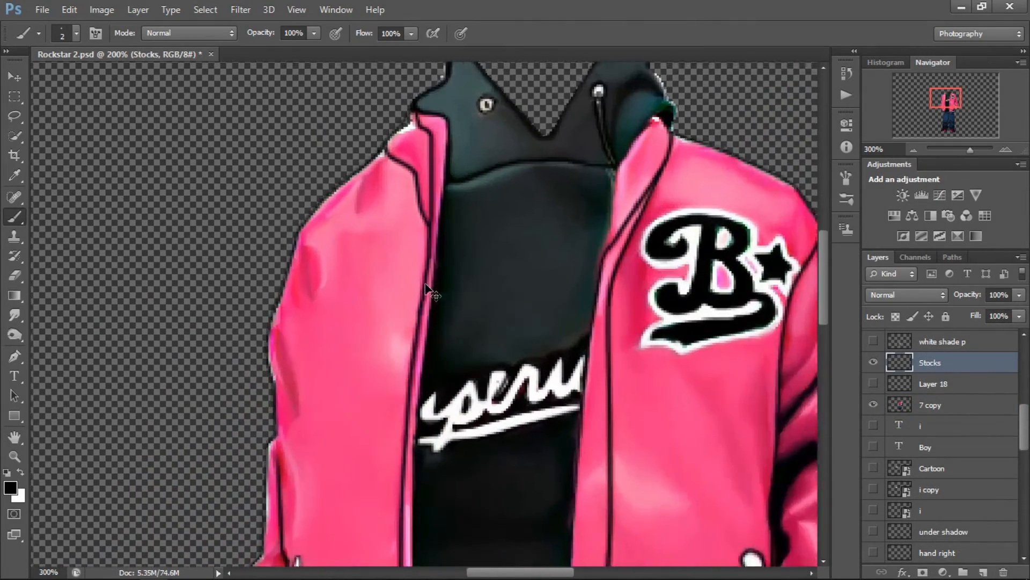
key(ctrl+plus)
click(875, 363)
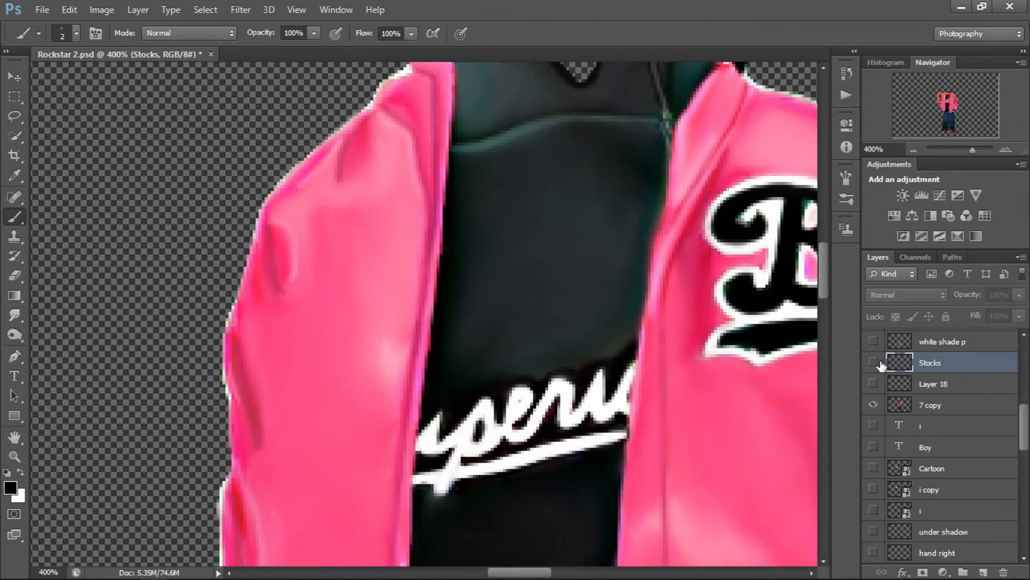
click(874, 363)
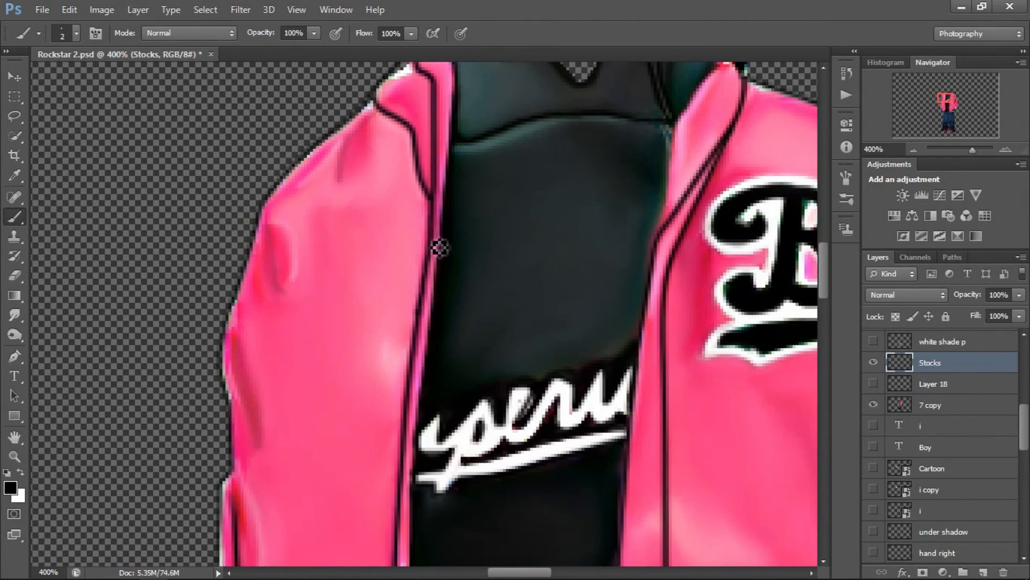
key(ctrl+minus)
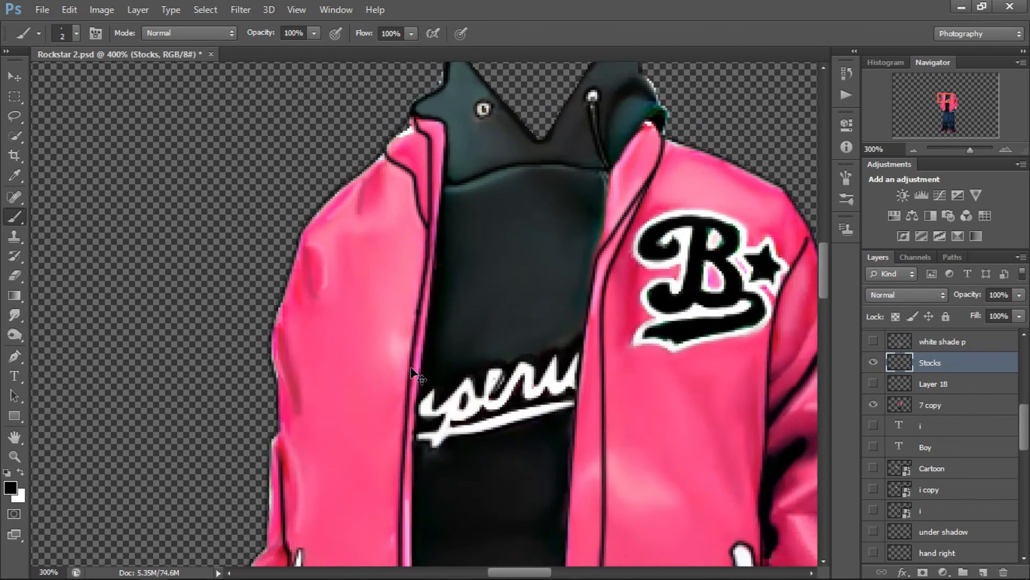
key(ctrl+minus)
key(ctrl+minus)
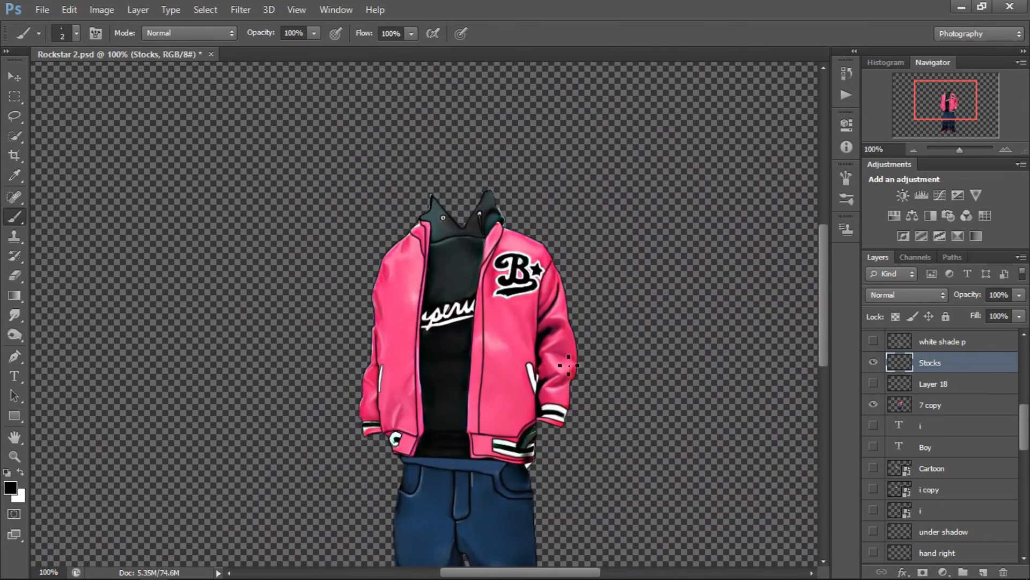
key(ctrl+plus)
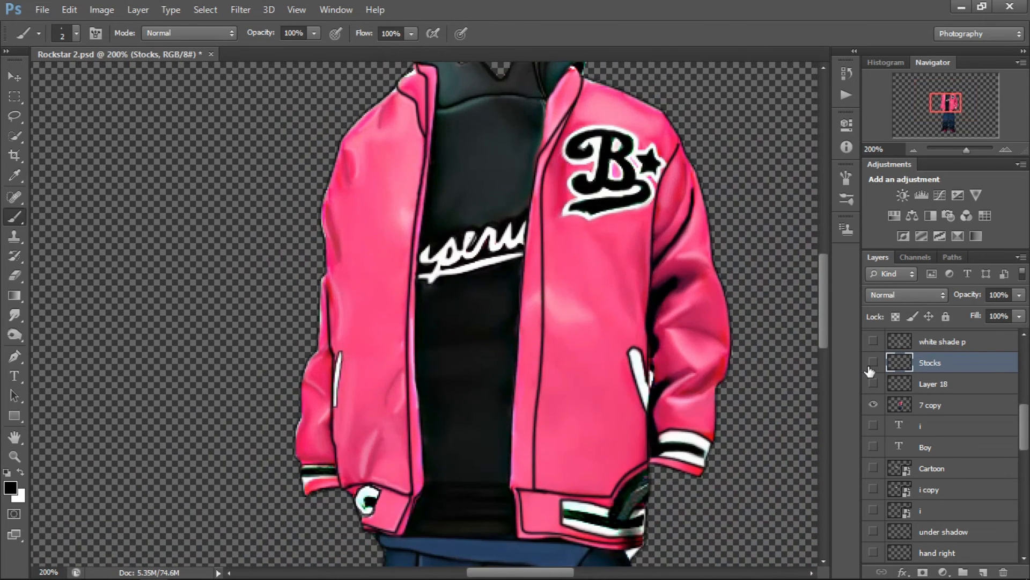
click(870, 367)
click(872, 363)
click(872, 363)
click(872, 363)
- Examine the white and black shading along the folds and seams of the jacket and jeans
key(ctrl+minus)
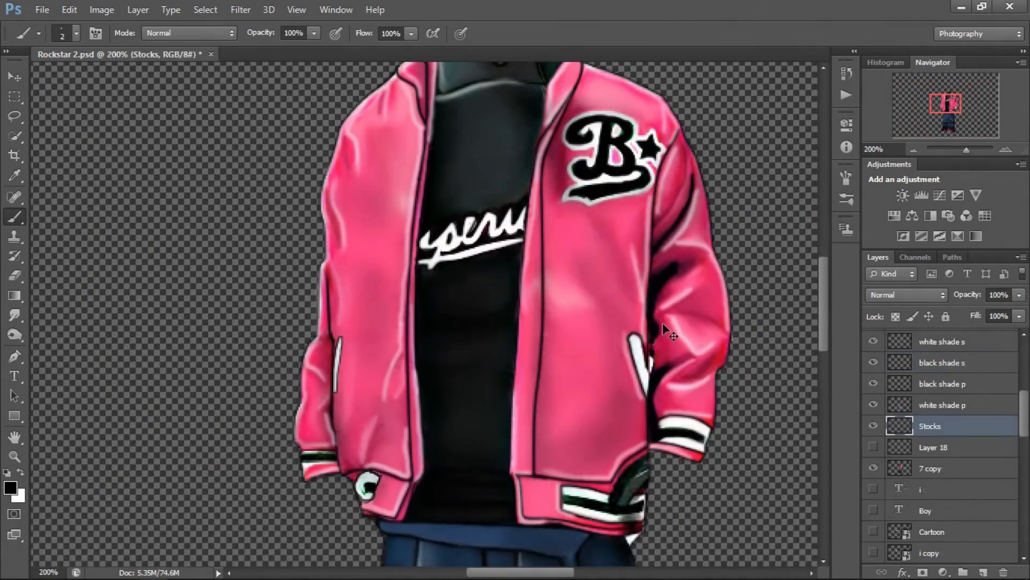
scroll(666, 328, up, 1)
key(ctrl+minus)
key(ctrl+plus)
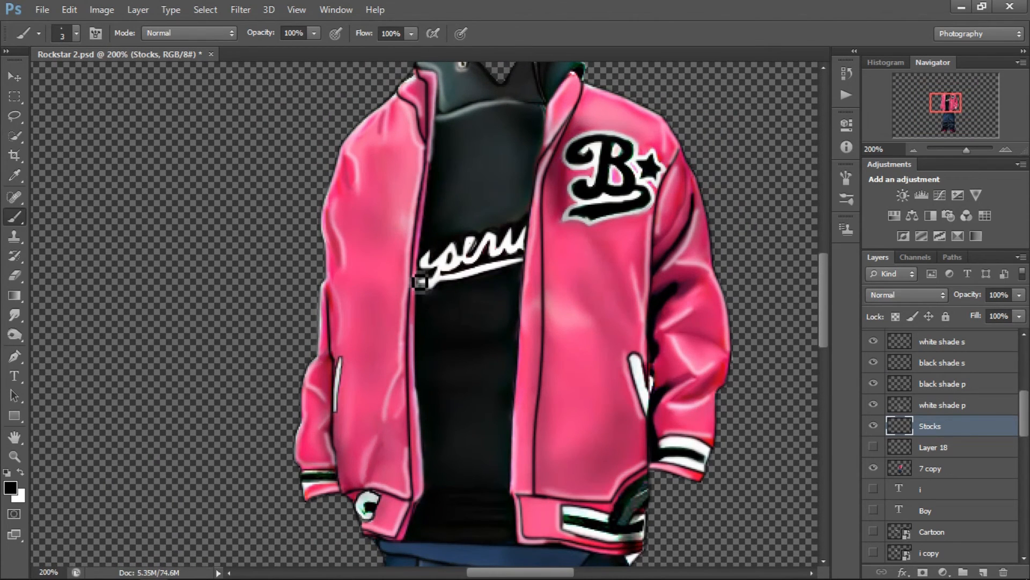
key(ctrl+minus)
key(ctrl+plus)
key(ctrl+plus)
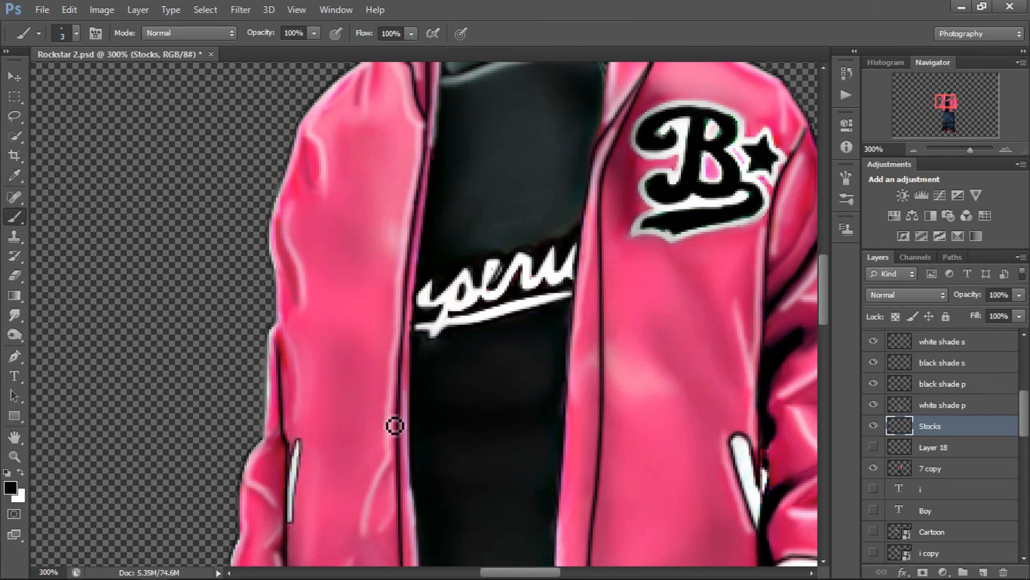
scroll(375, 403, down, 2)
scroll(375, 403, down, 2)
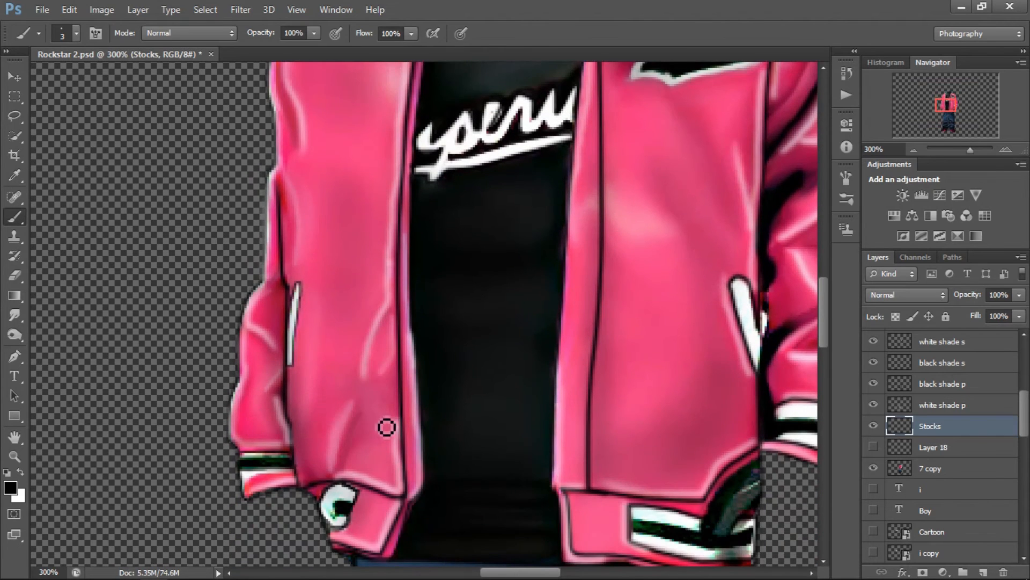
scroll(419, 428, down, 3)
scroll(448, 402, down, 2)
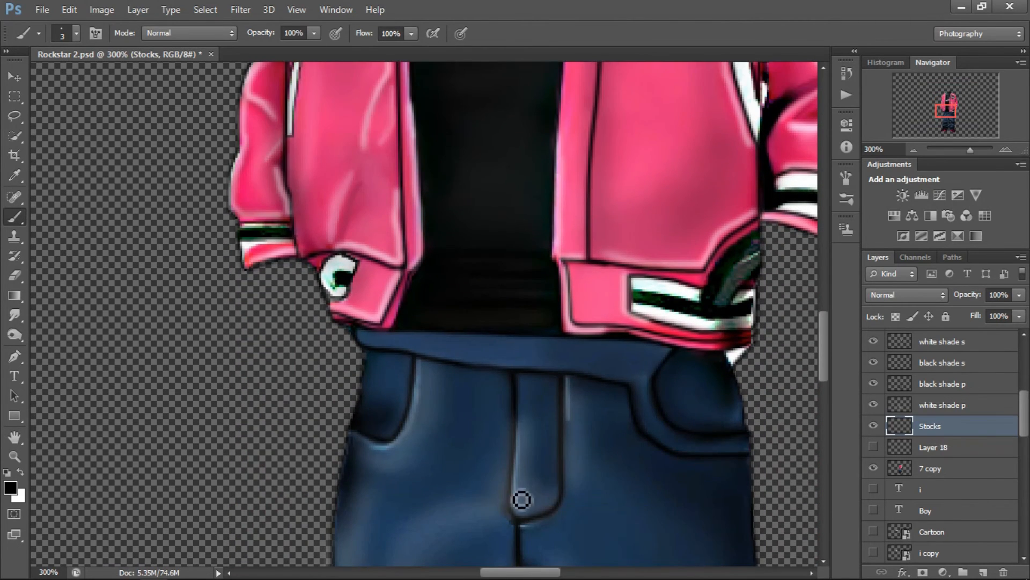
scroll(464, 440, down, 5)
key(ctrl+minus)
key(ctrl+minus)
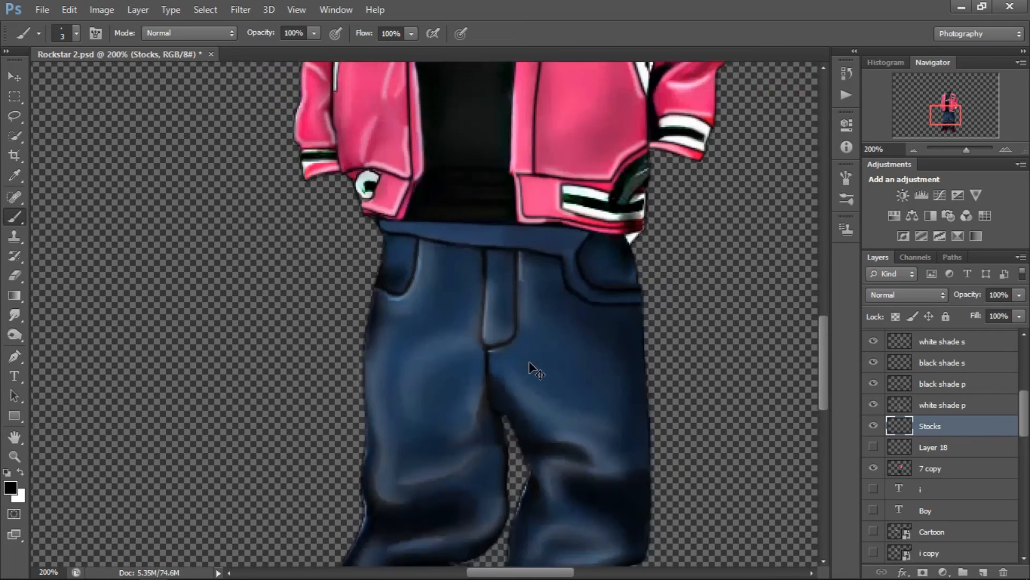
key(ctrl+minus)
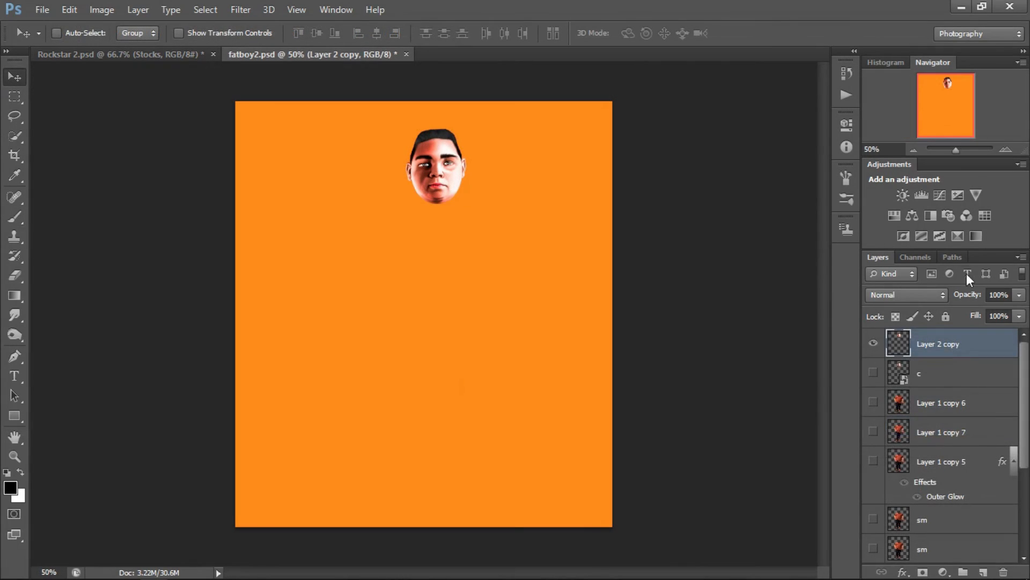
- Convert the head on Layer 2 copy in fatboy2.psd to a Smart Object and place it on the body in Rockstar 2.psd
right_click(965, 350)
click(718, 188)
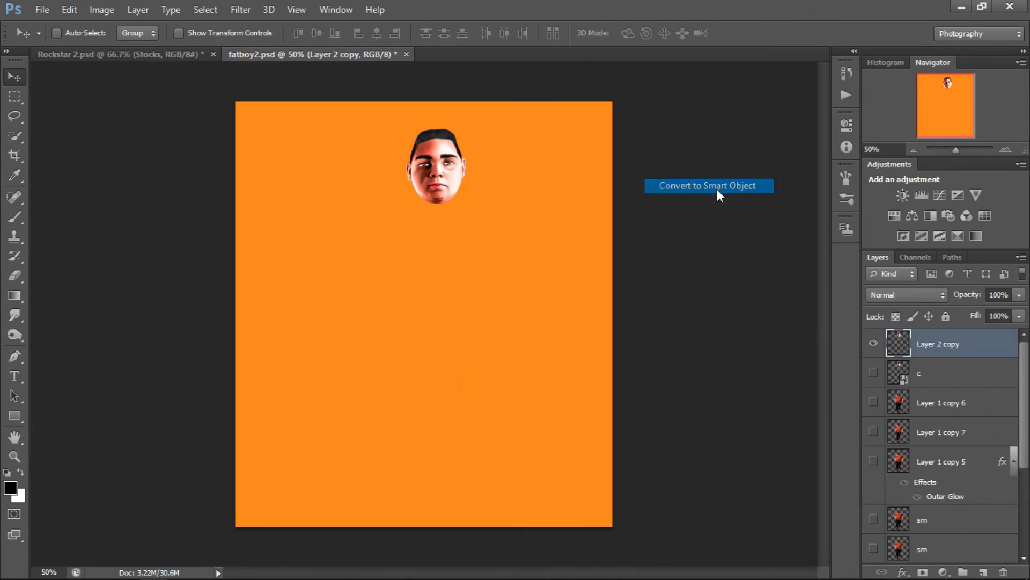
drag(434, 185, 372, 227)
drag(440, 160, 456, 180)
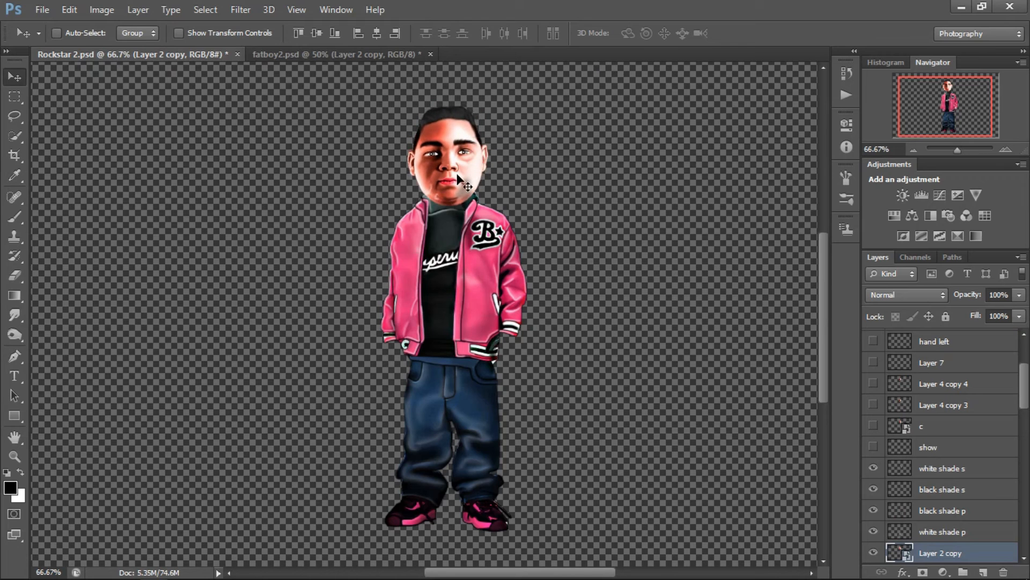
- Hide the Layer 2 copy head and view the whole figure with the head set behind the collar
scroll(620, 248, up, 1)
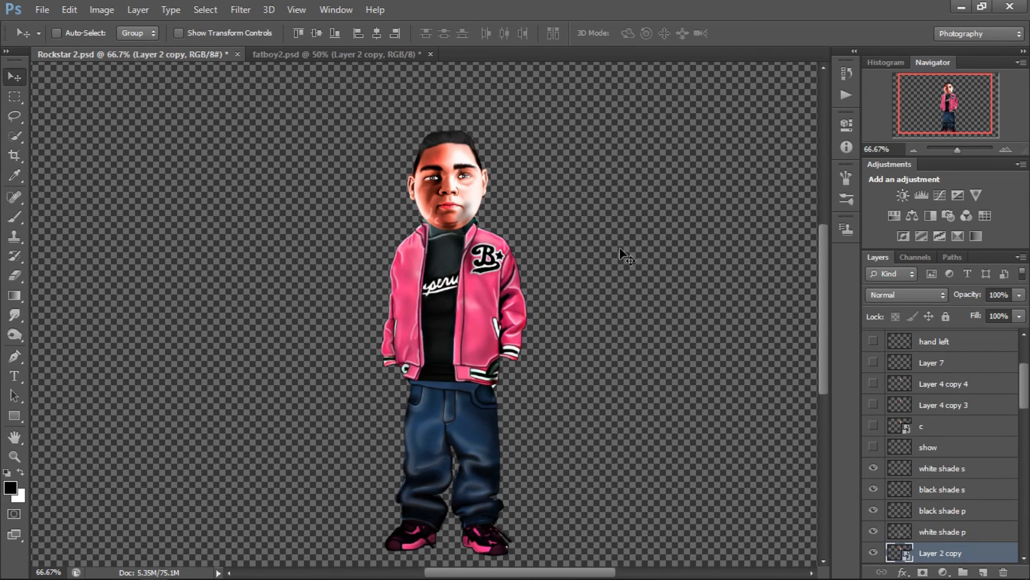
scroll(620, 247, down, 1)
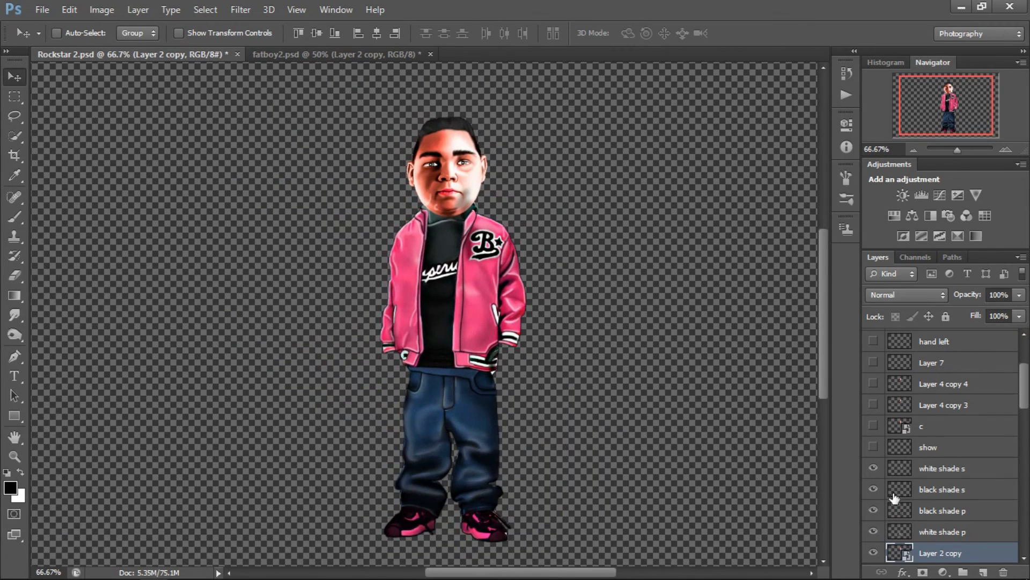
click(875, 551)
scroll(880, 498, down, 2)
scroll(694, 361, up, 3)
key(ctrl+minus)
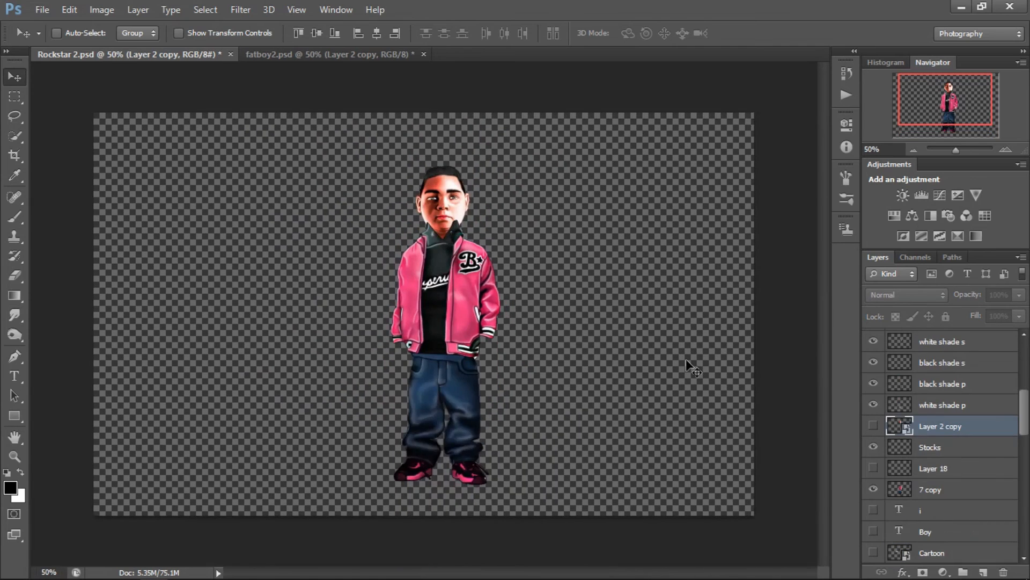
- Check the empty jacket cuffs and open the photo 3 from folder 1 as a source for the hands
key(ctrl+plus)
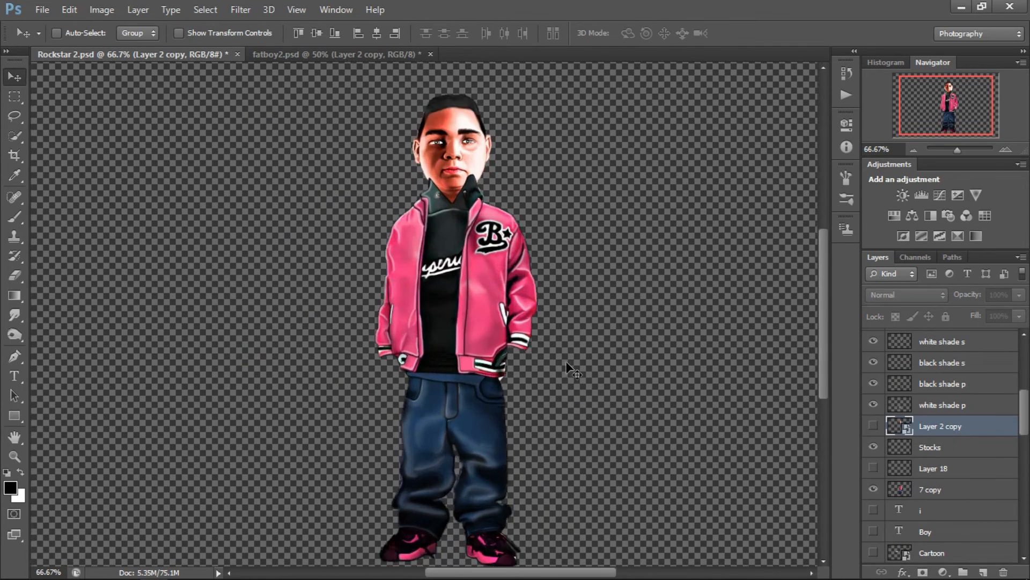
key(ctrl+plus)
key(ctrl+plus)
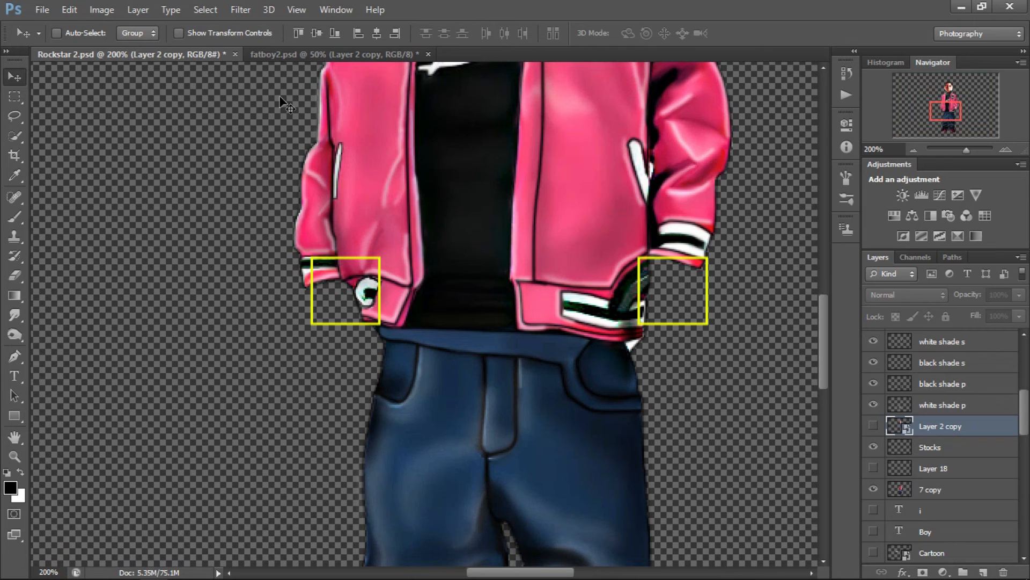
click(42, 9)
click(51, 39)
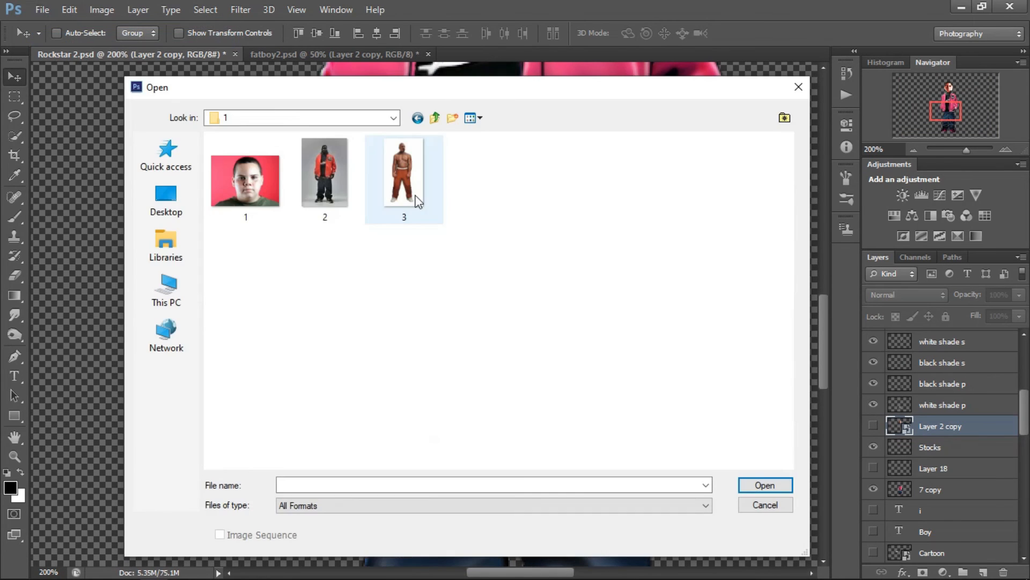
double_click(416, 202)
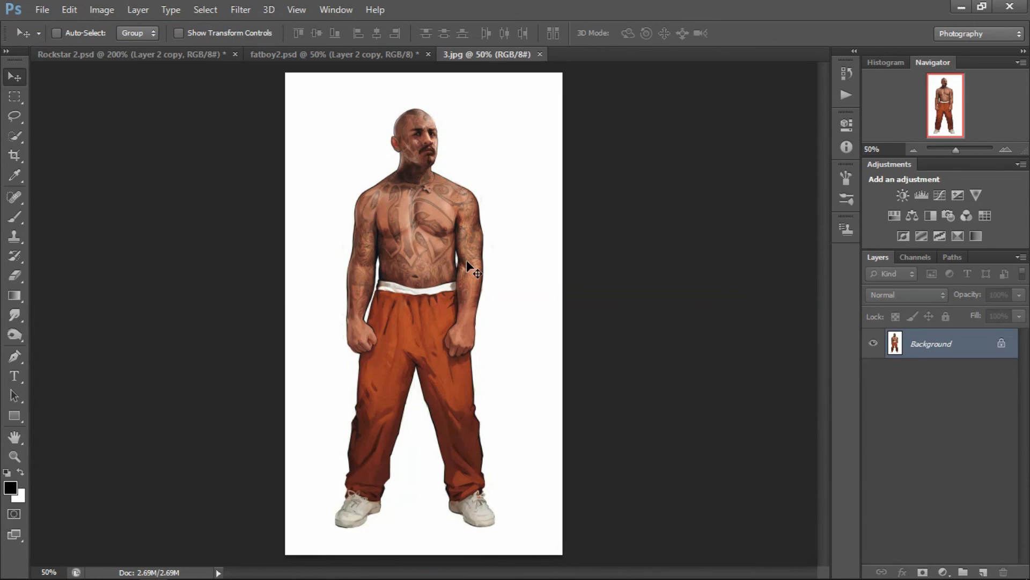
- Duplicate the Background layer of 3.jpg, then select the man's left fist with Quick Selection and copy it to a new layer
key(ctrl+plus)
key(ctrl+plus)
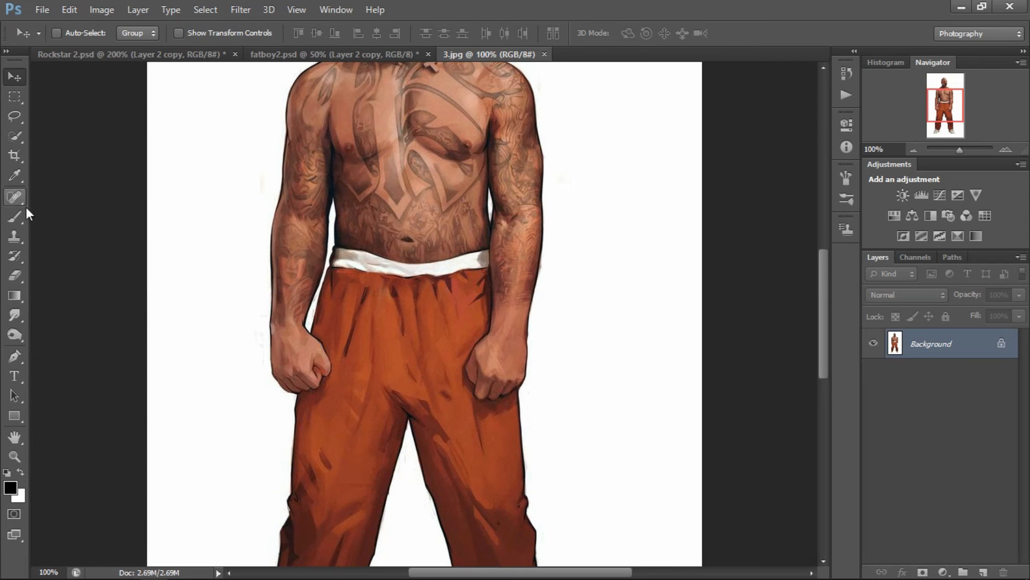
click(14, 137)
drag(964, 351, 984, 572)
key(ctrl+plus)
mouse_move(592, 347)
mouse_down()
mouse_move(569, 446)
mouse_move(585, 472)
mouse_move(560, 449)
mouse_up()
key(ctrl+j)
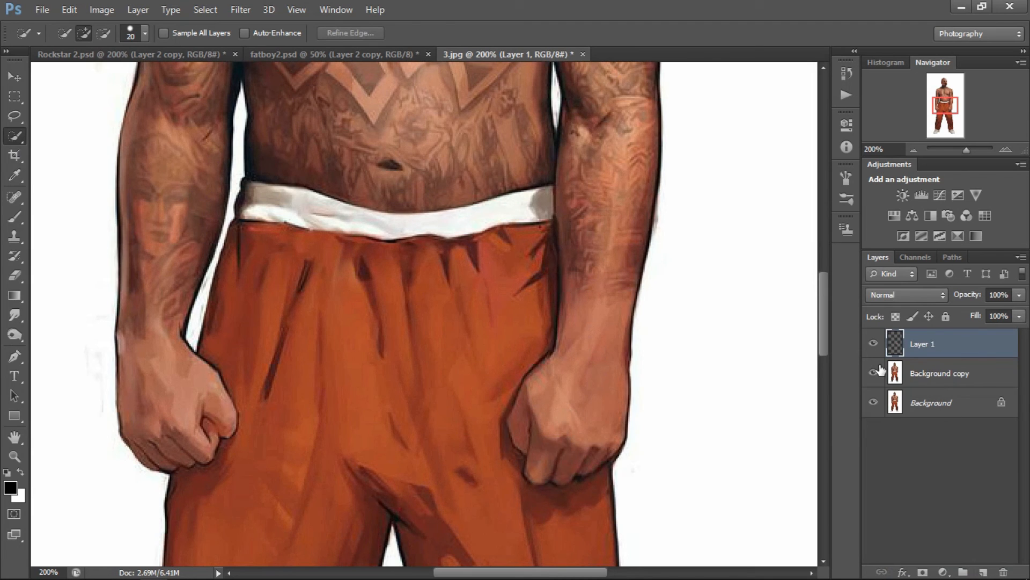
- Hide the two background layers of 3.jpg and erase the leftover fringe around the cut-out fist on Layer 1
click(880, 400)
key(e)
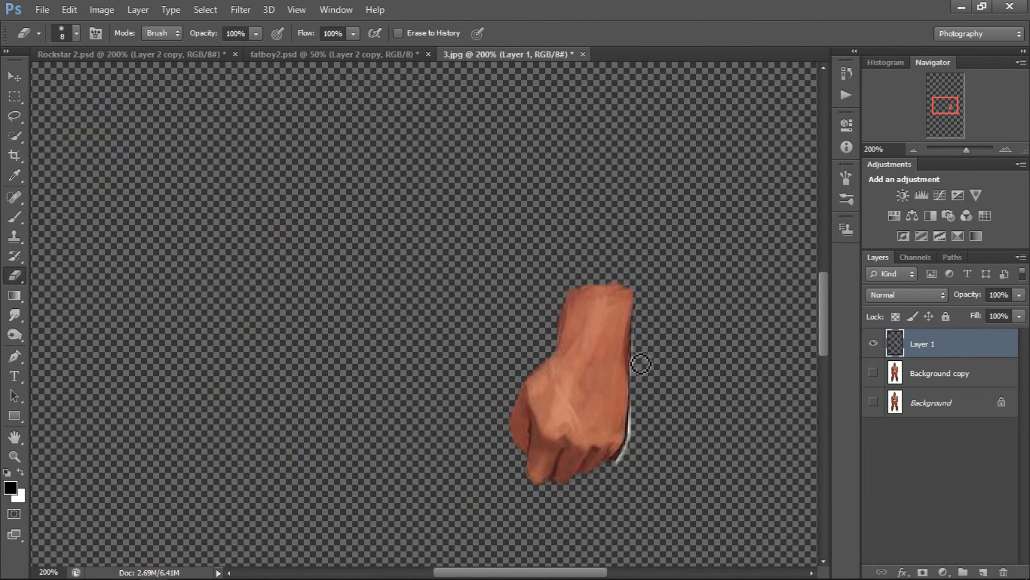
click(873, 344)
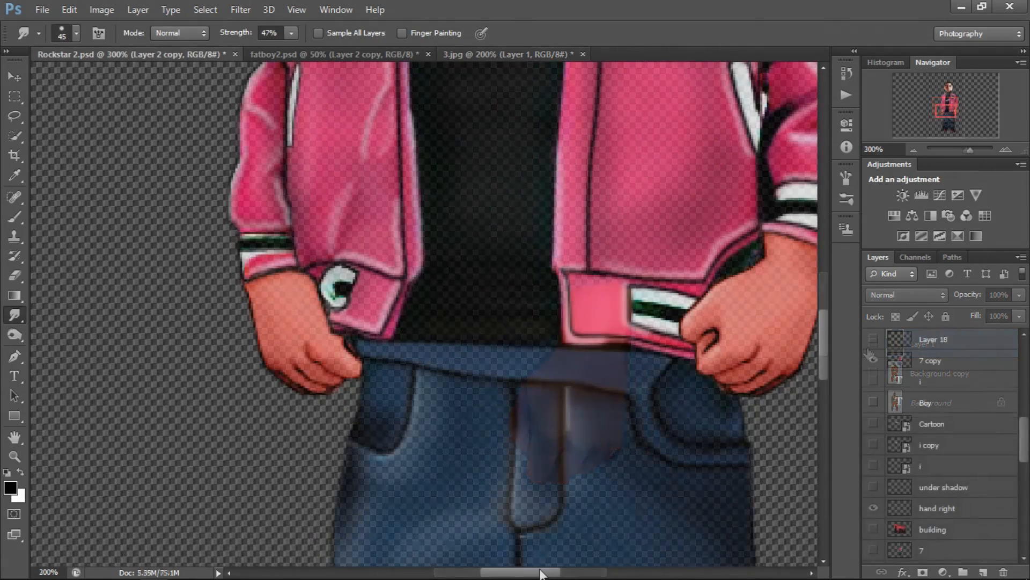
- Examine the hands fitted to the jacket cuffs in Rockstar 2.psd and view the whole figure
scroll(556, 495, up, 3)
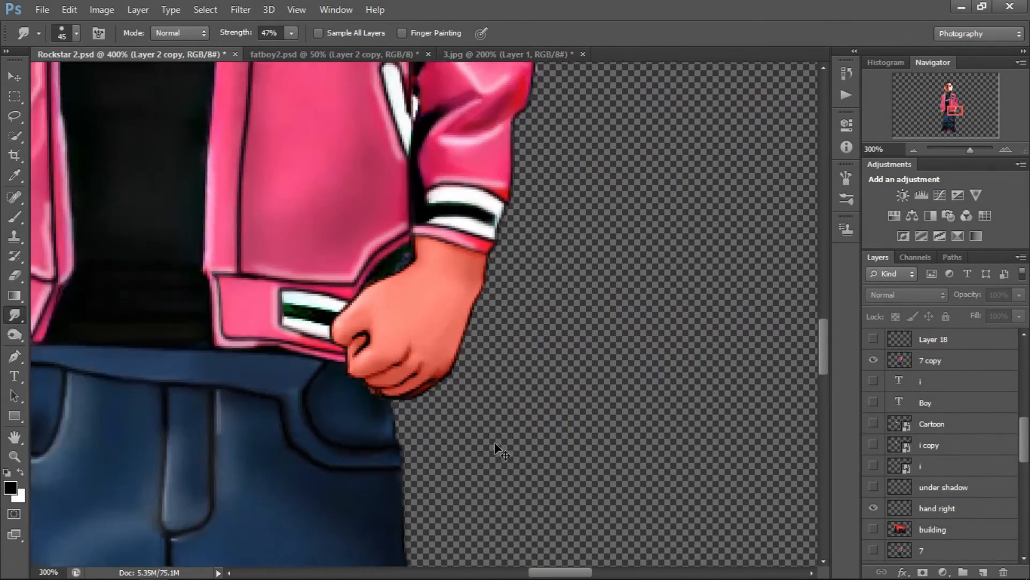
scroll(494, 442, down, 5)
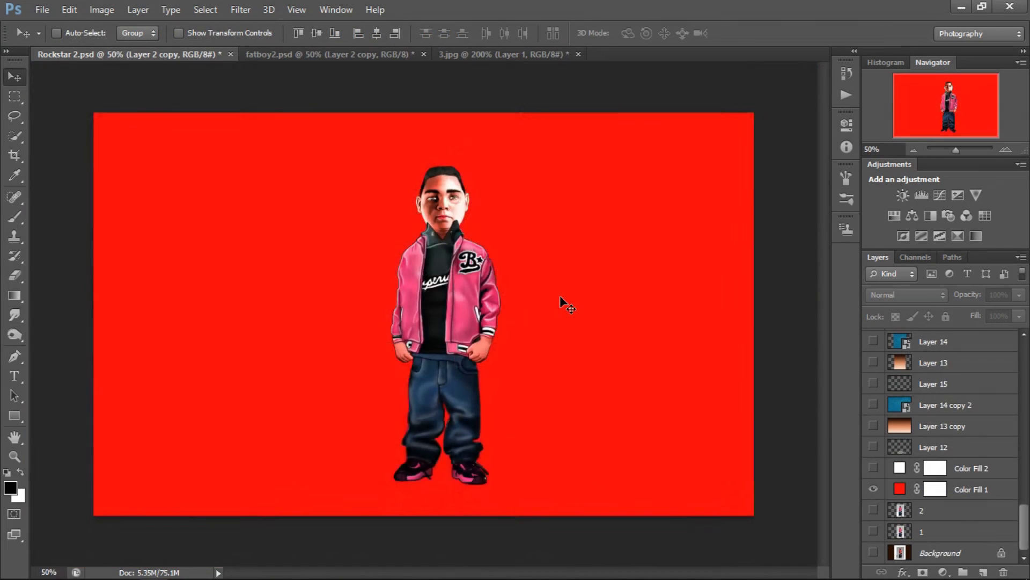
key(ctrl+minus)
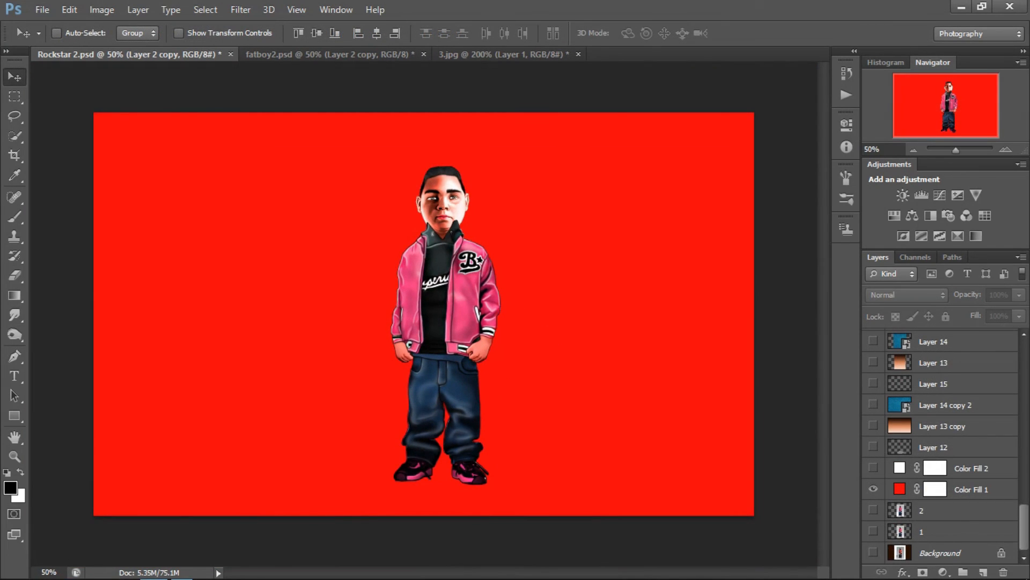